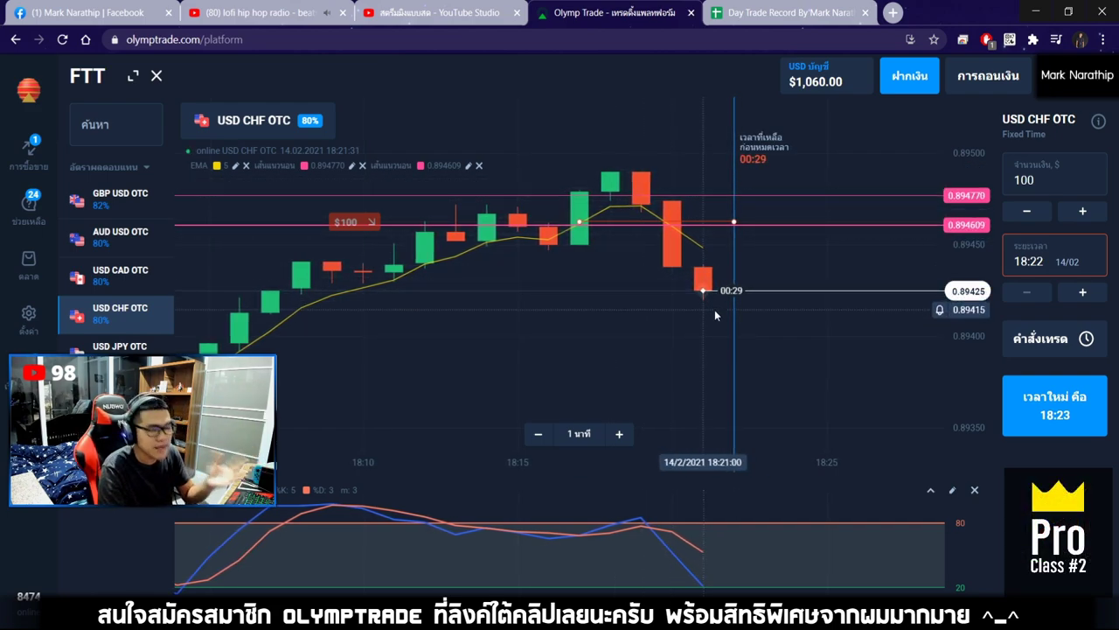
scroll(711, 317, "up", 1)
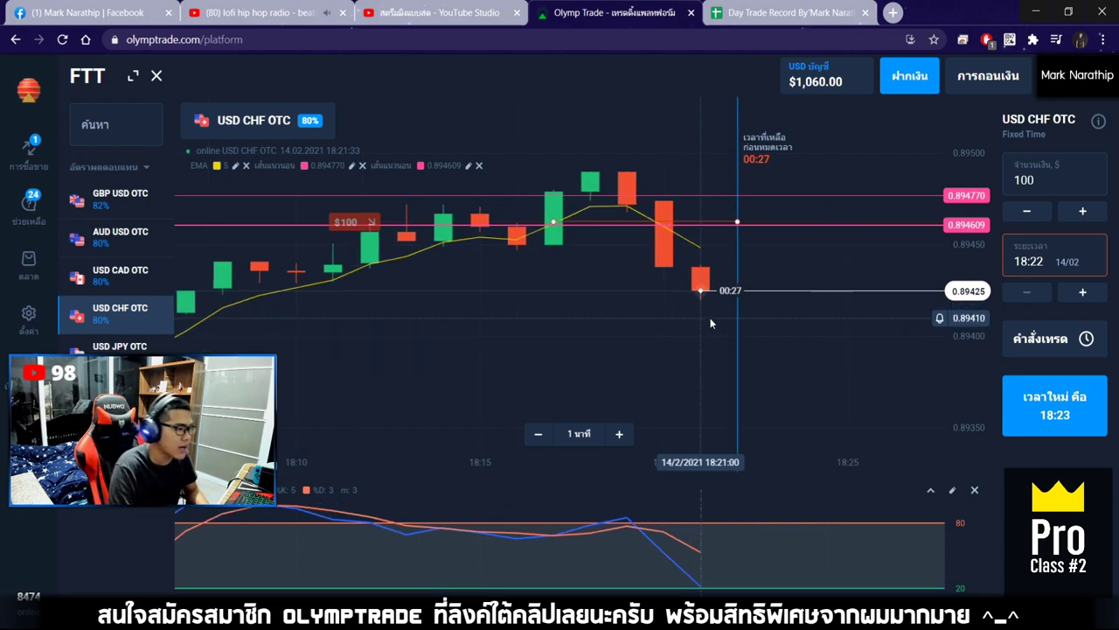
scroll(710, 323, "up", 1)
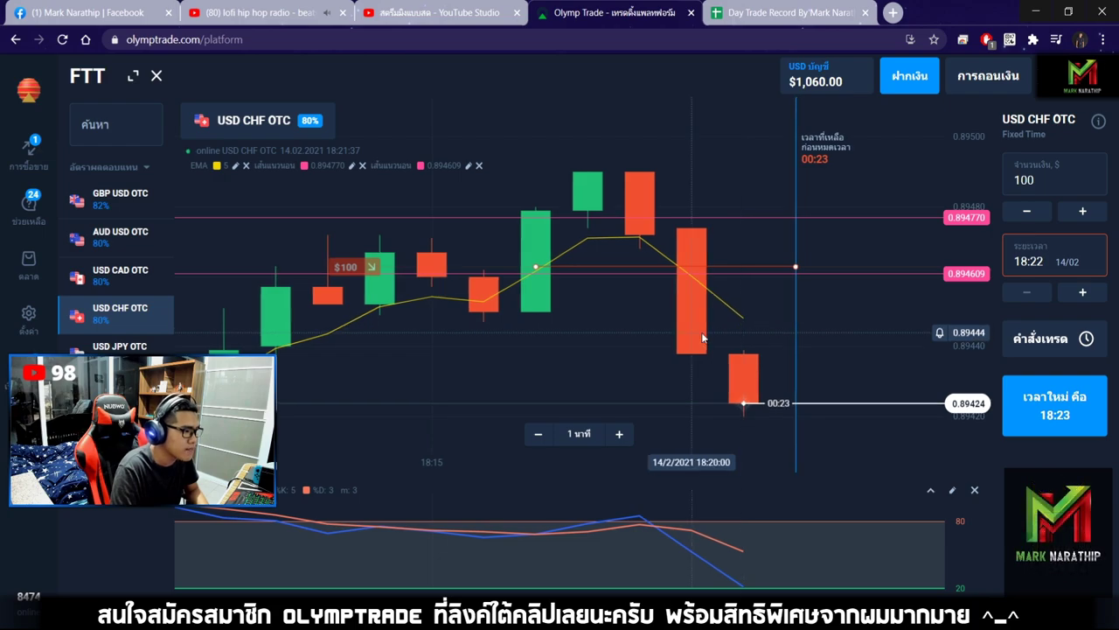
scroll(702, 336, "down", 1)
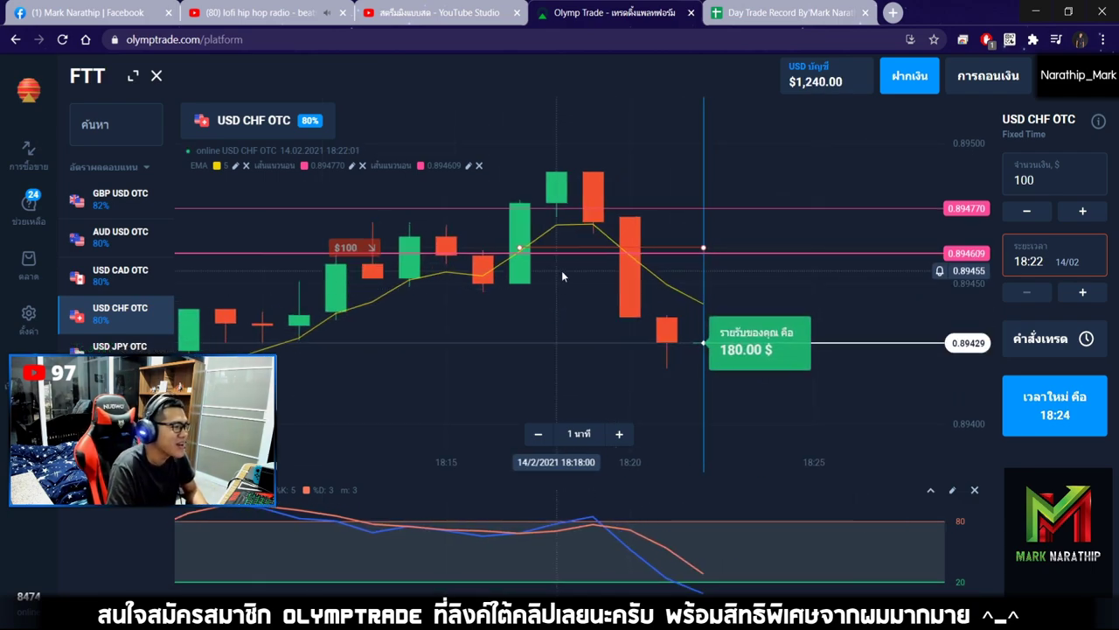
Switch to the Day Trade Record spreadsheet and set the stake size (ขนาดไม้) of trade 3 to 100.
left_click(737, 18)
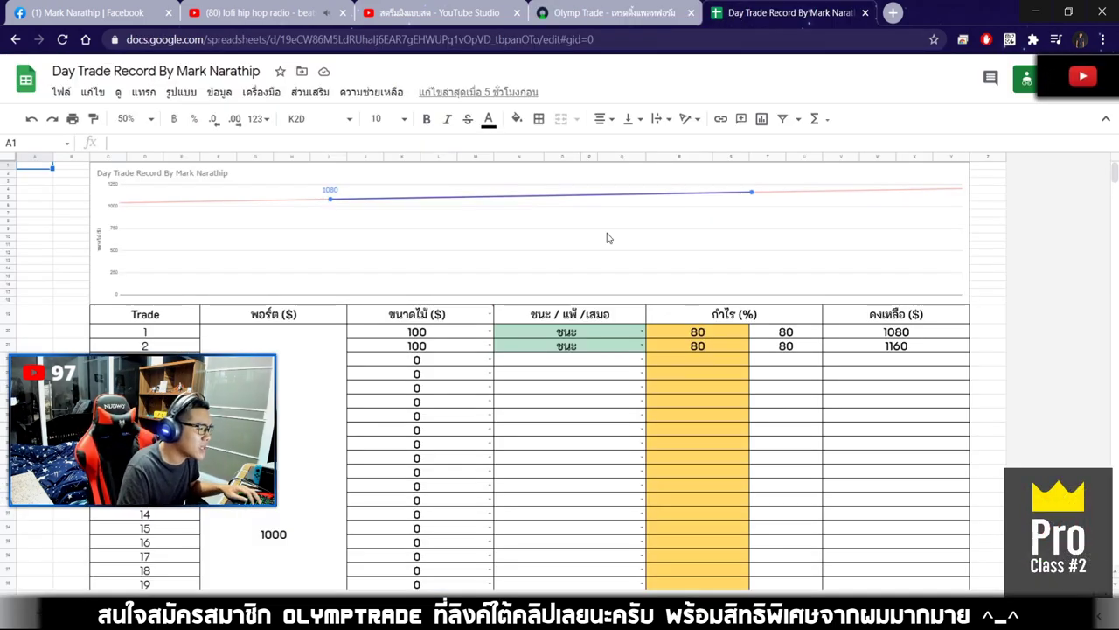
left_click(435, 362)
type("100")
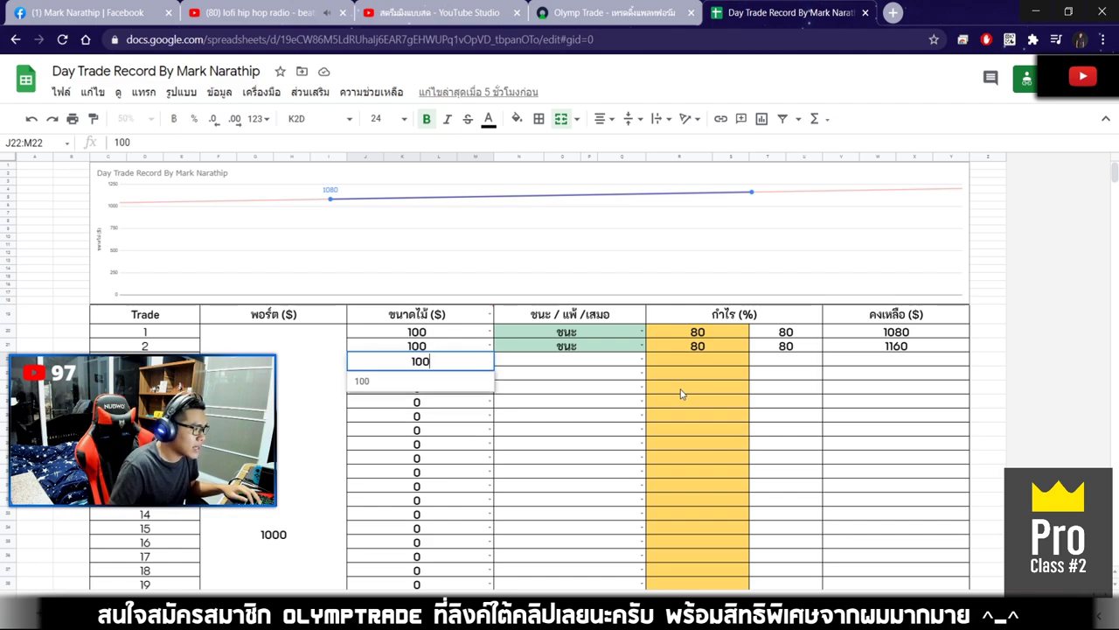
key("Return")
Record trade 3 as a win (ชนะ) with a profit of 80 percent.
left_click(569, 365)
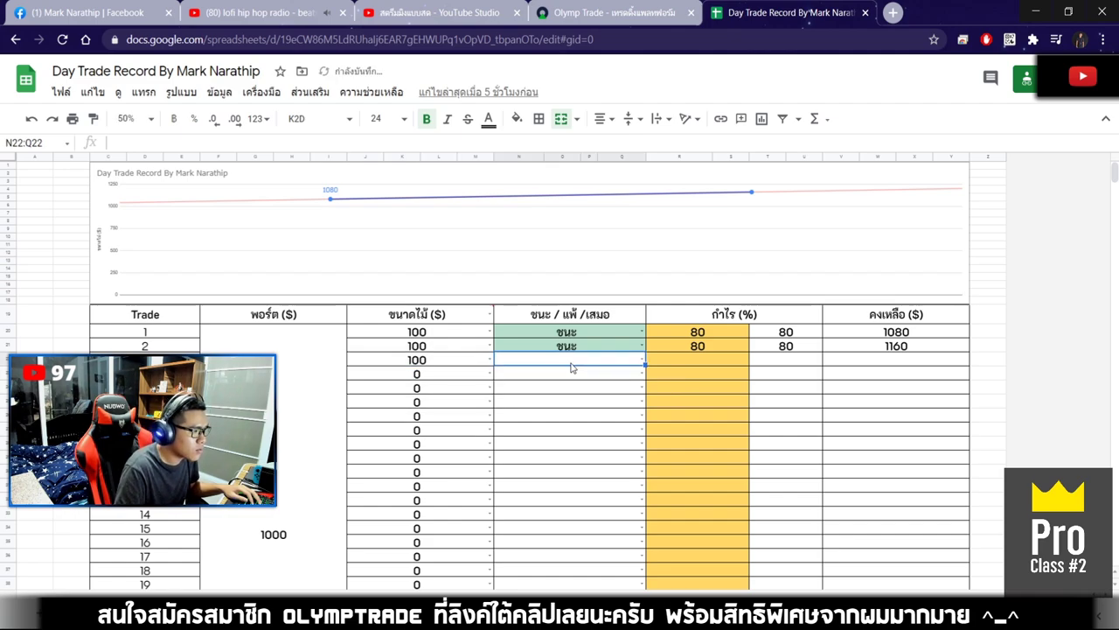
left_click(569, 366)
left_click(546, 382)
key("Tab")
type("80")
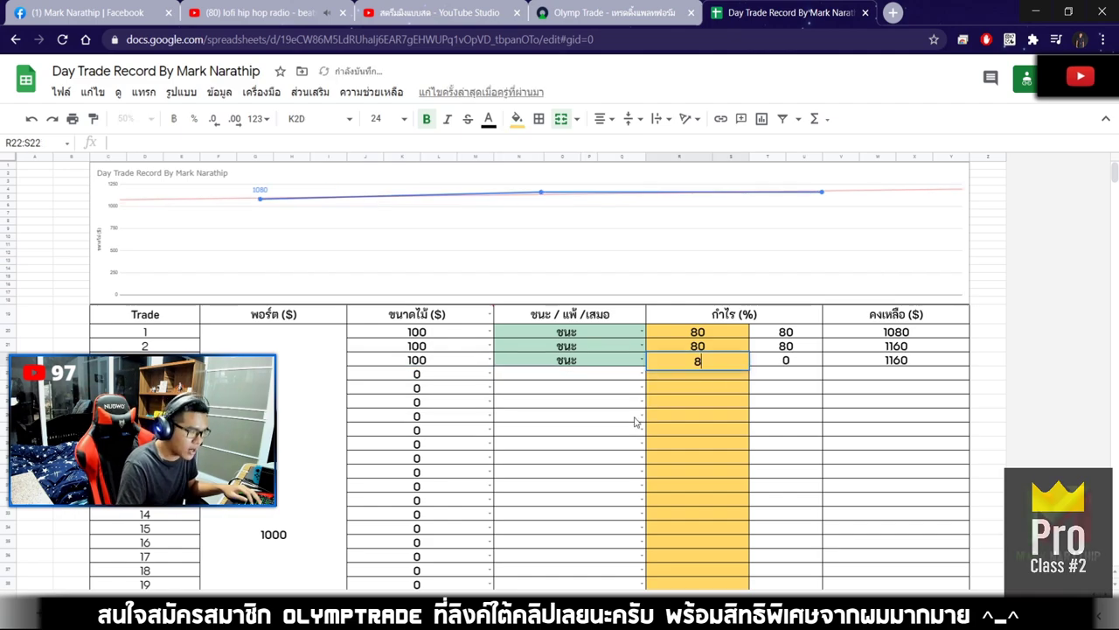
key("Return")
Review the remaining balance of trades 2 and 3 and the calculated profit amount of trade 3.
scroll(830, 373, "down", 1)
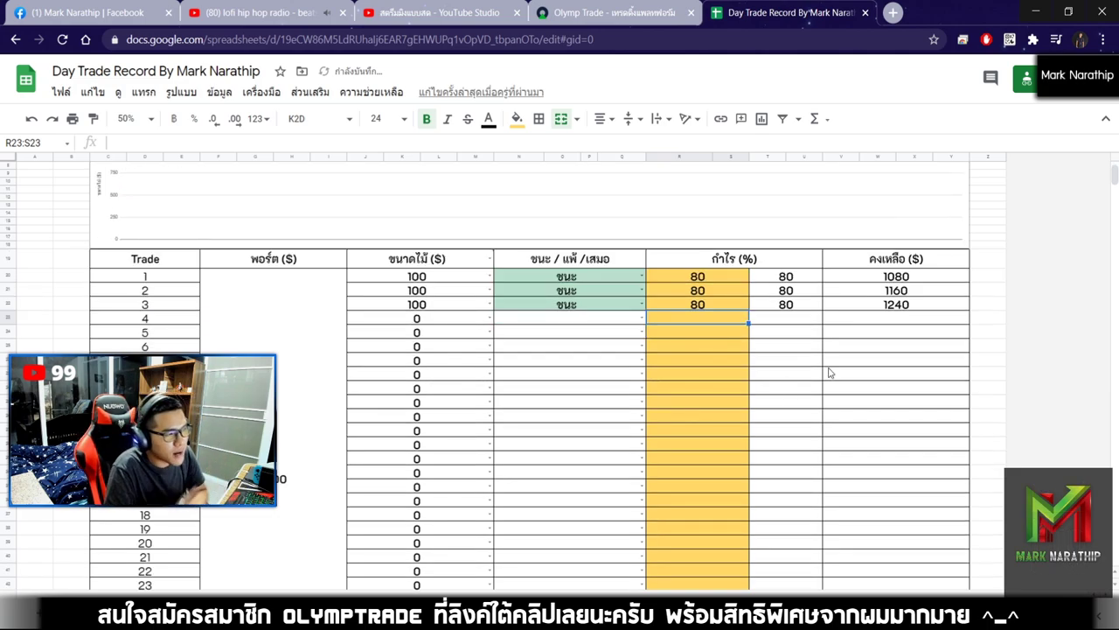
left_click(924, 291)
left_click(900, 306)
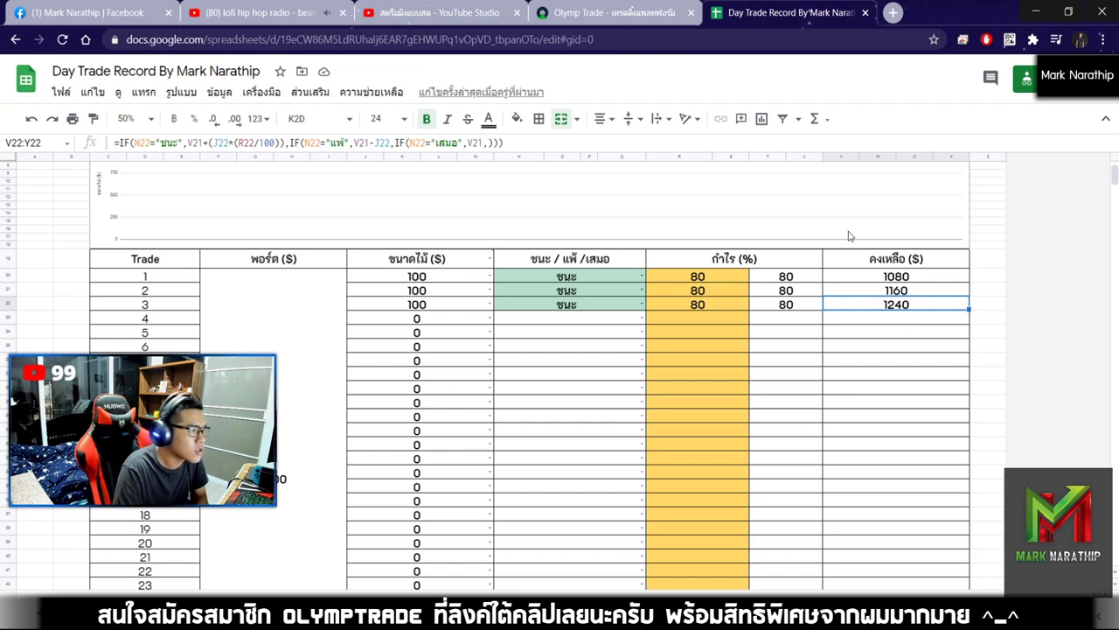
left_click(795, 306)
scroll(803, 324, "down", 1)
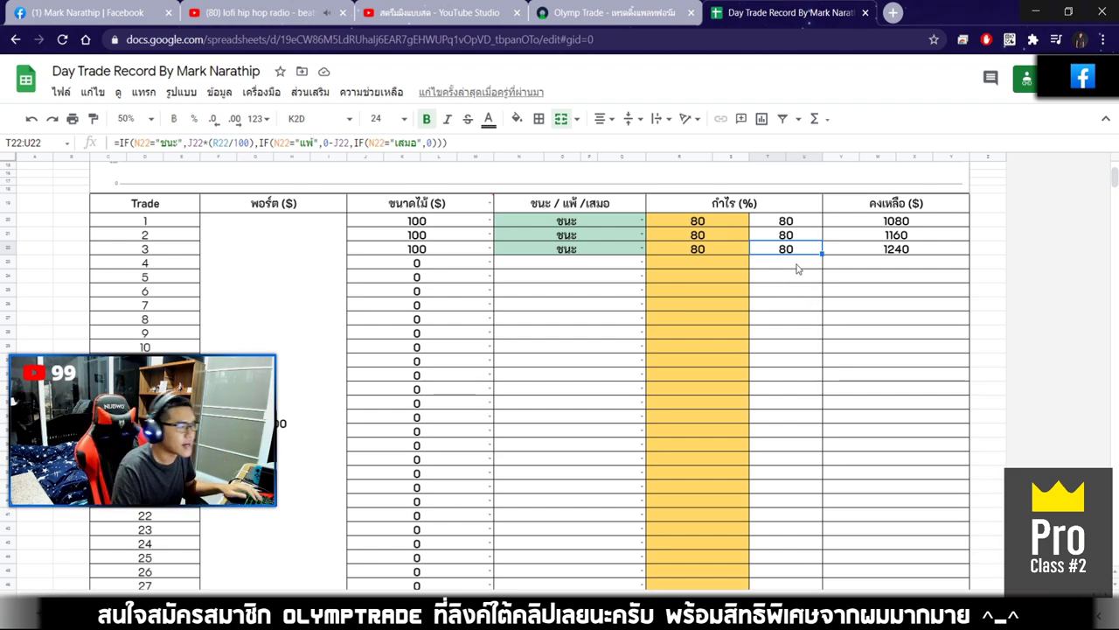
Look in on the Olymp Trade chart, return to the trade record spreadsheet and set the stake size of trade 4 to 500.
left_click(612, 12)
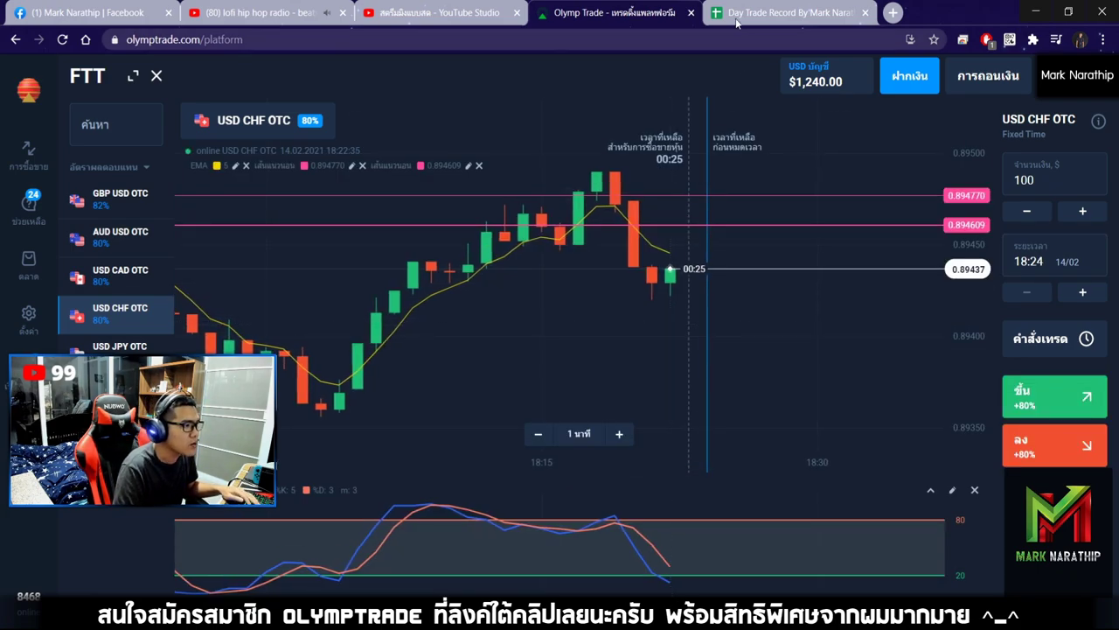
left_click(782, 12)
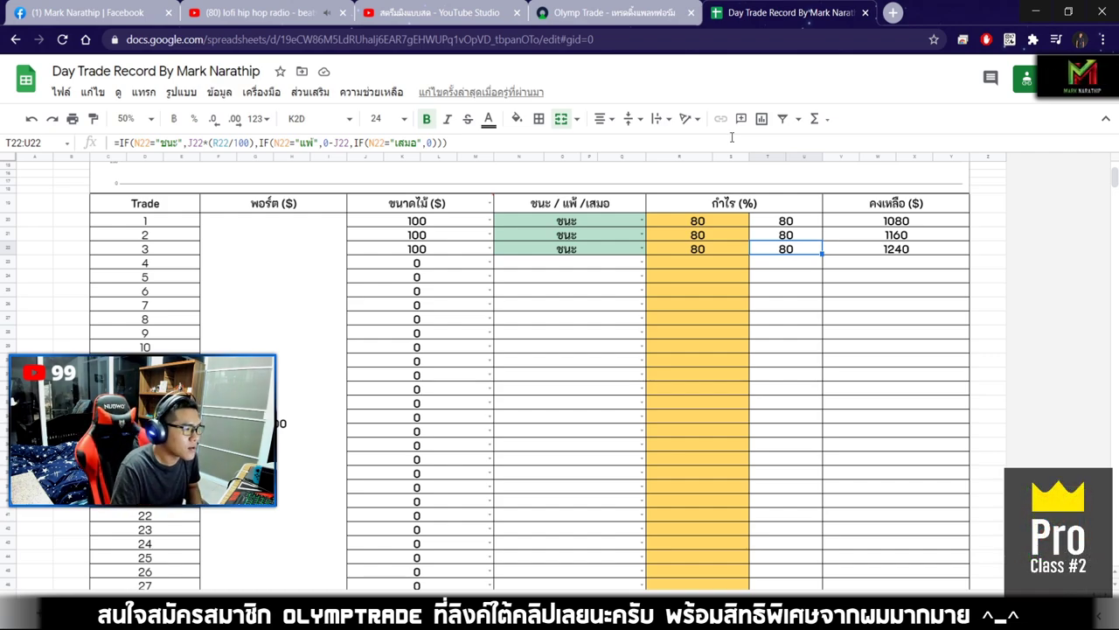
double_click(463, 267)
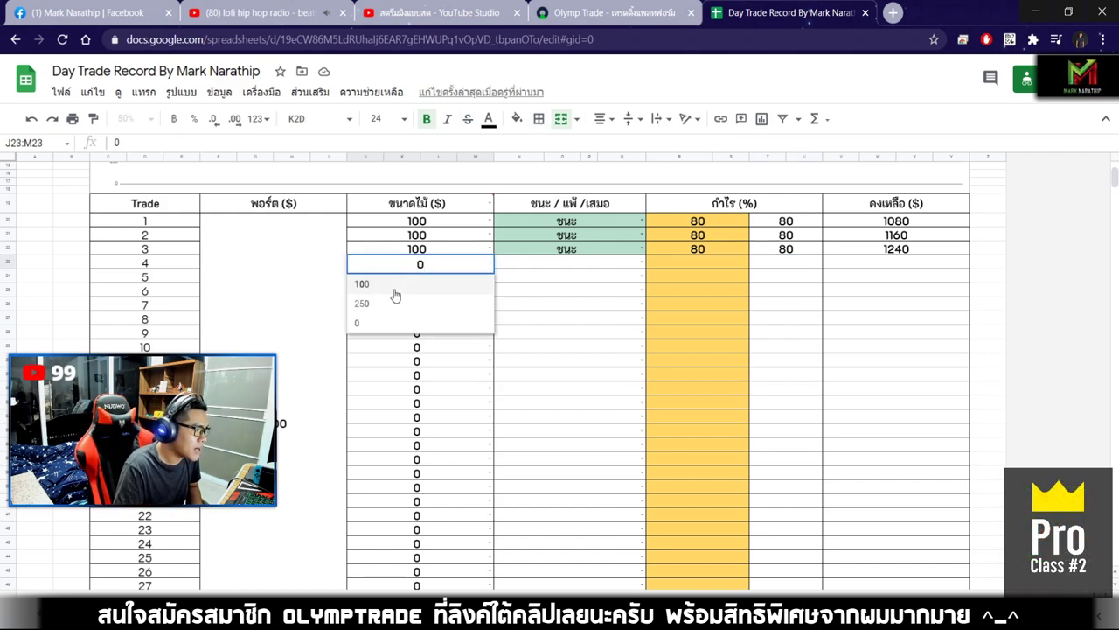
type("50")
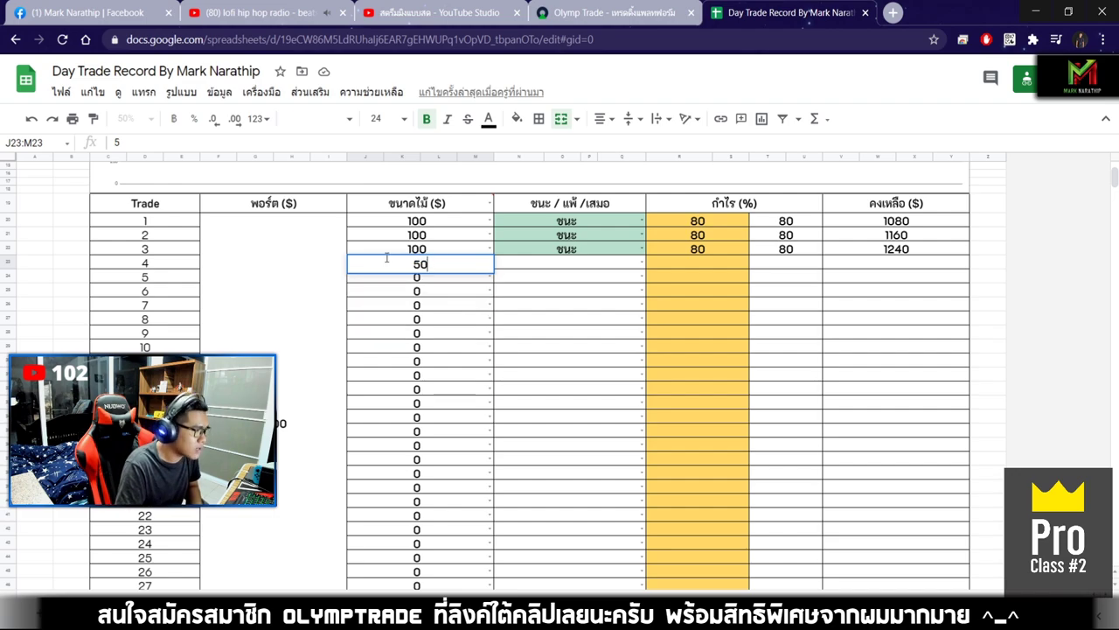
type("0")
key("Return")
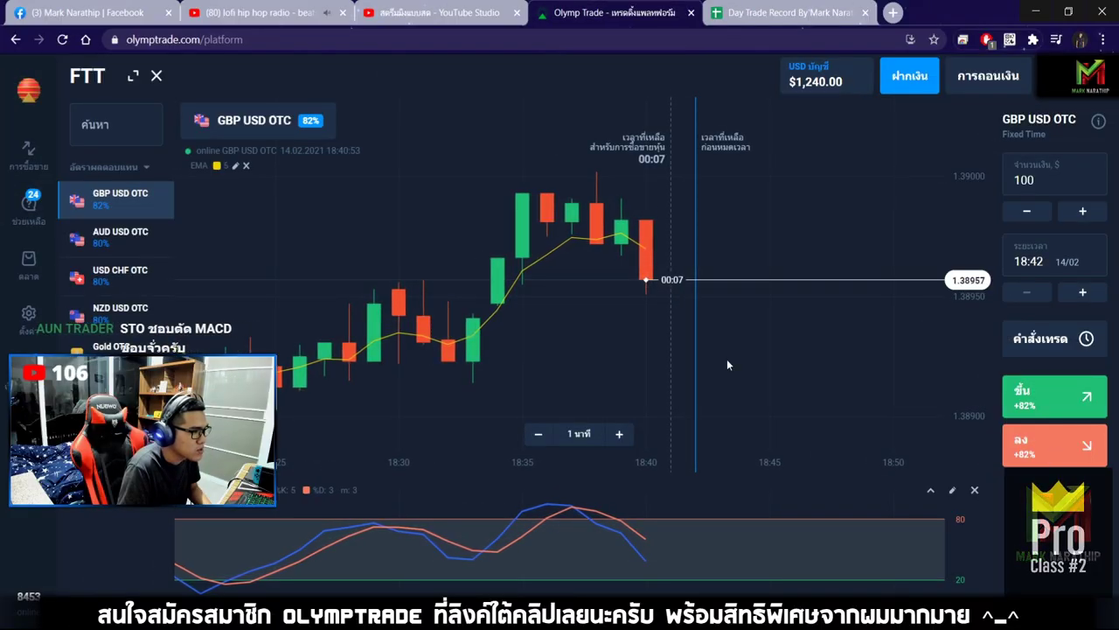
Place a $100 down (ลง) trade on GBP USD OTC expiring at 18:42 and follow it on the chart.
left_click(1059, 454)
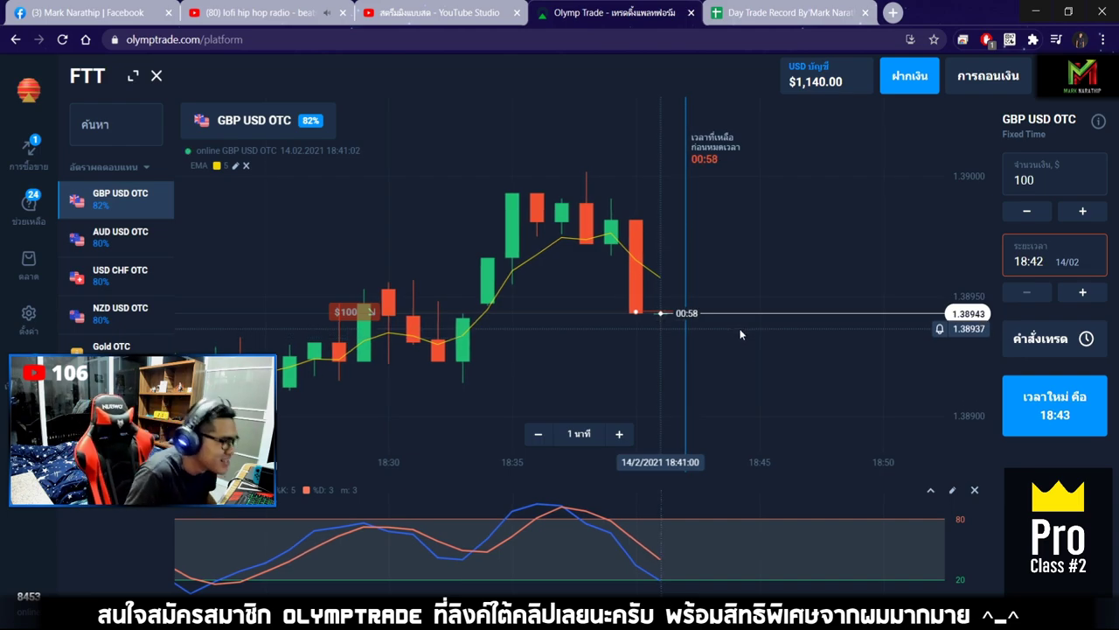
scroll(741, 324, "down", 2)
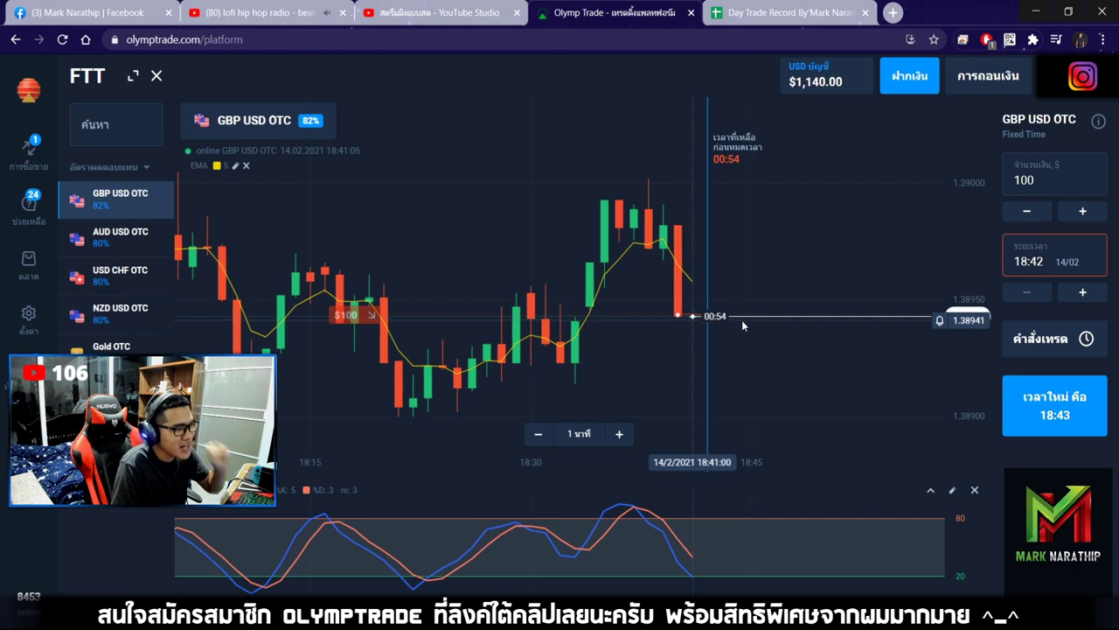
scroll(691, 341, "down", 5)
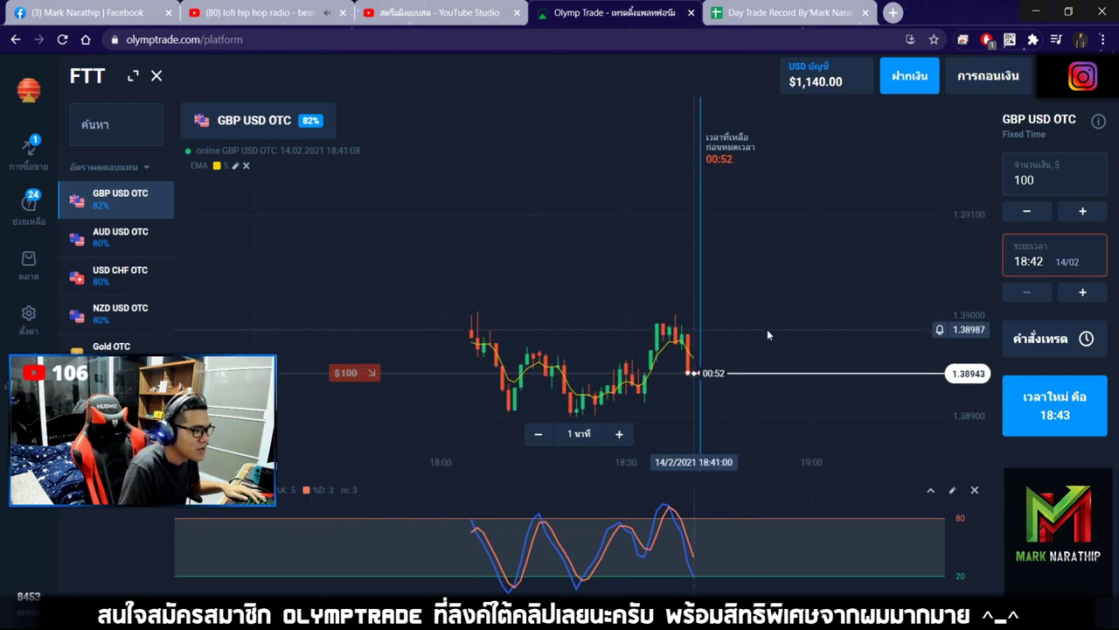
scroll(648, 316, "up", 3)
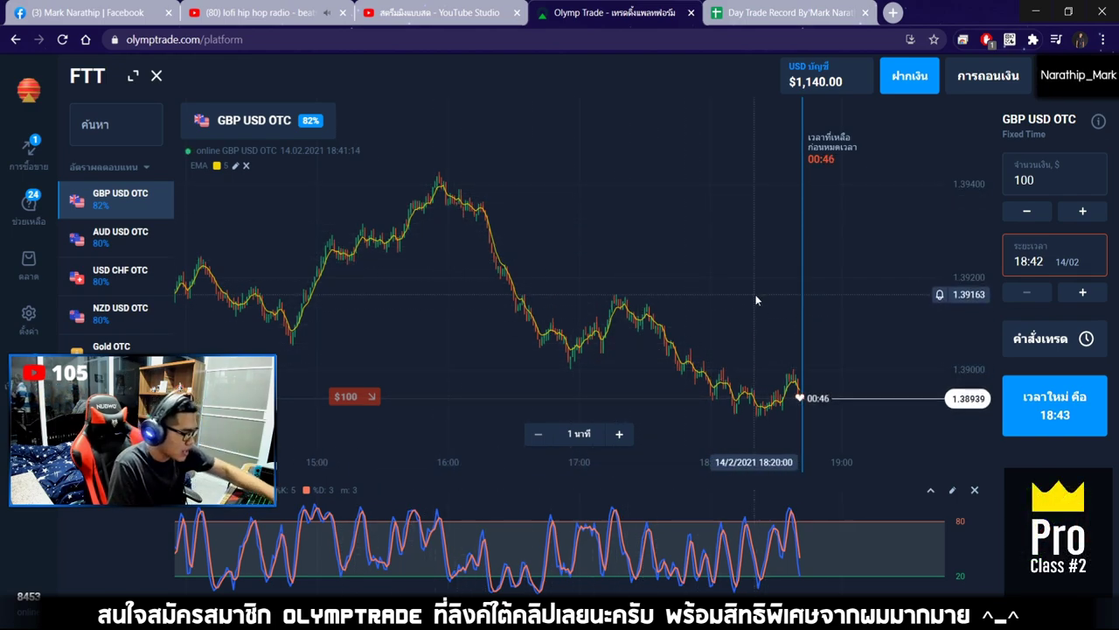
scroll(762, 304, "up", 5)
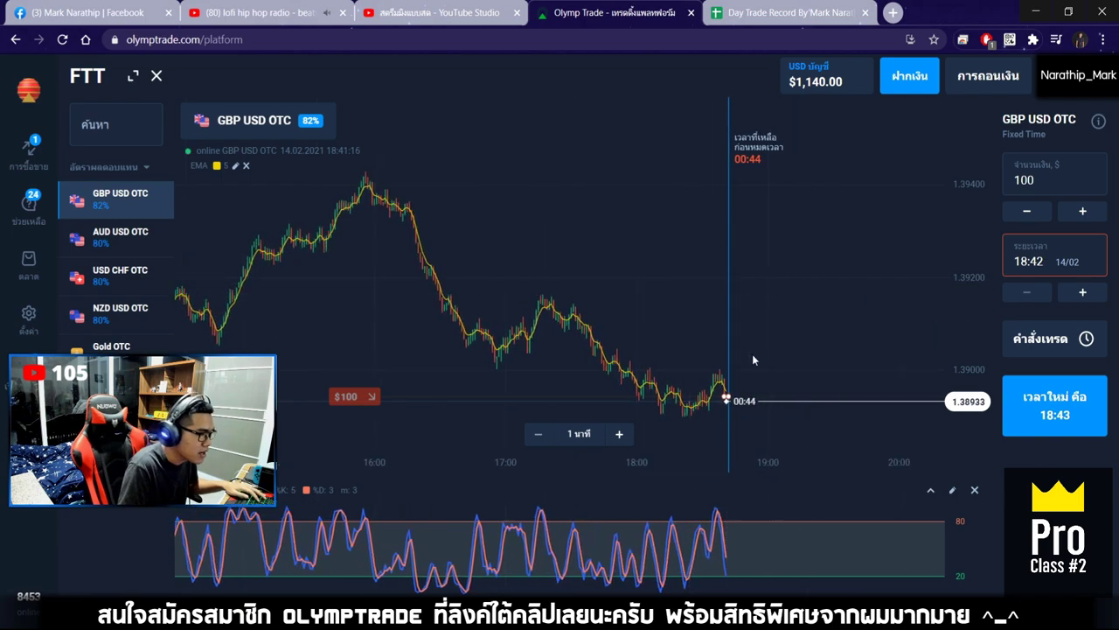
scroll(730, 302, "up", 4)
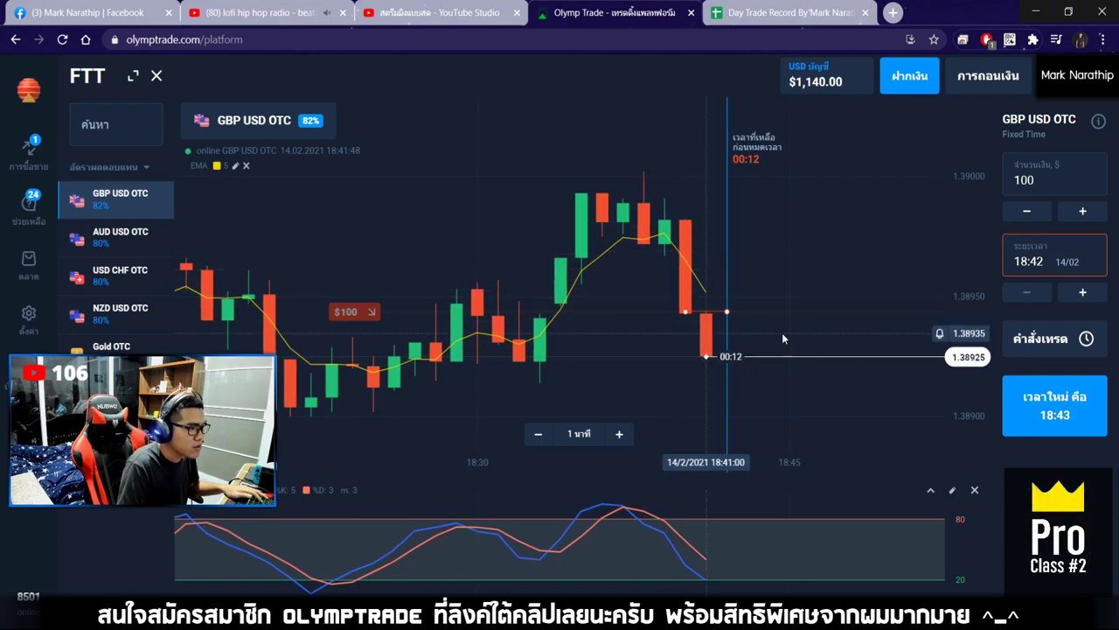
scroll(778, 306, "up", 2)
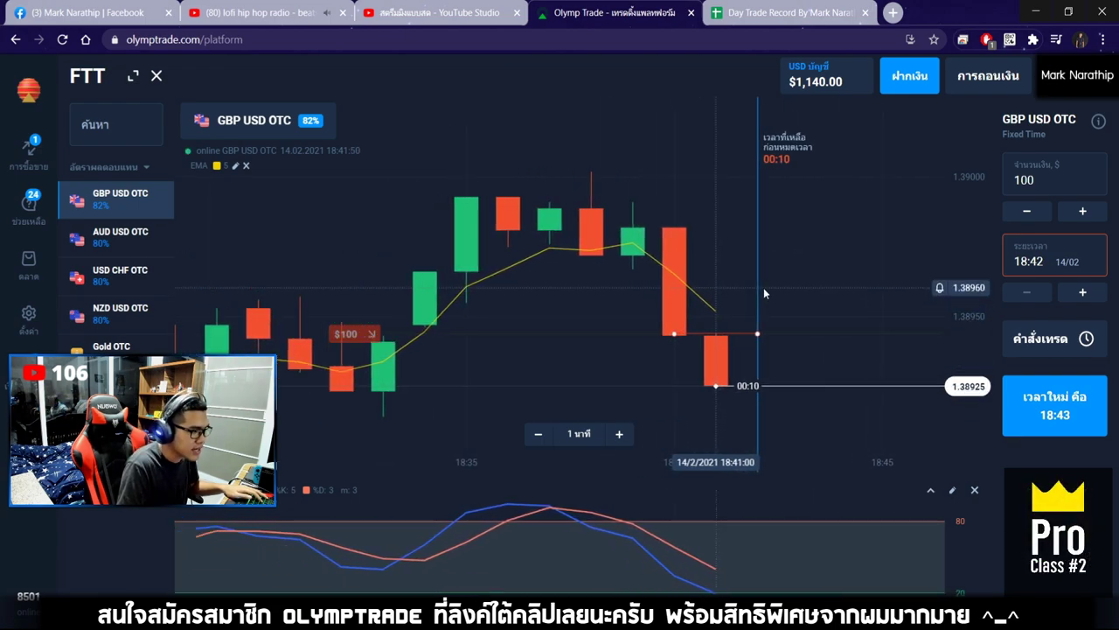
scroll(787, 305, "down", 2)
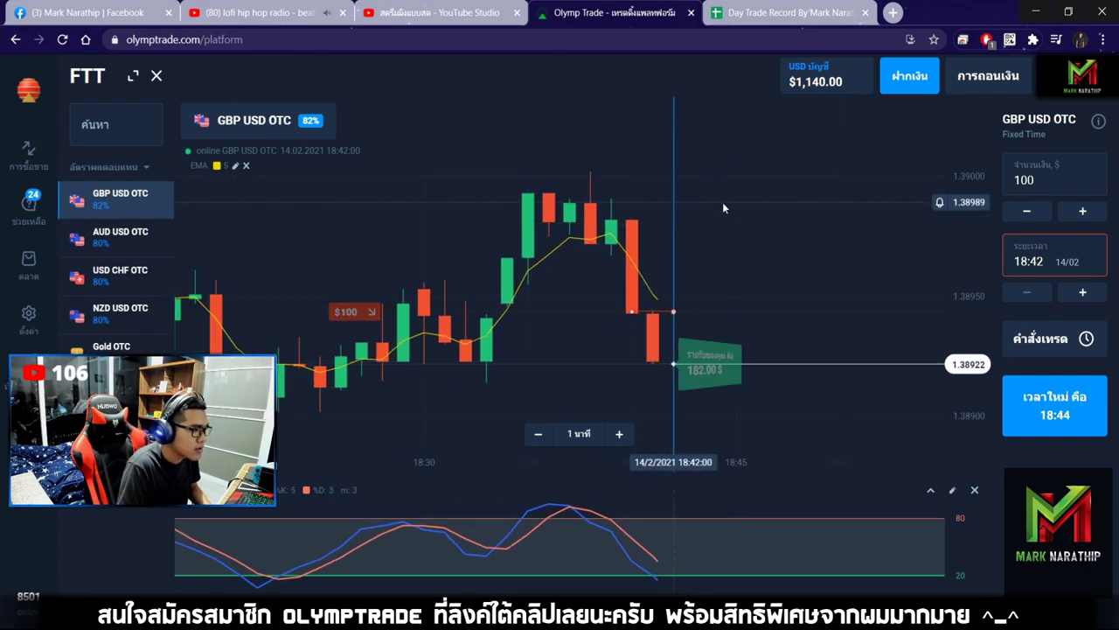
Switch to the trade record spreadsheet and set the stake size of trade 4 to 100.
left_click(752, 12)
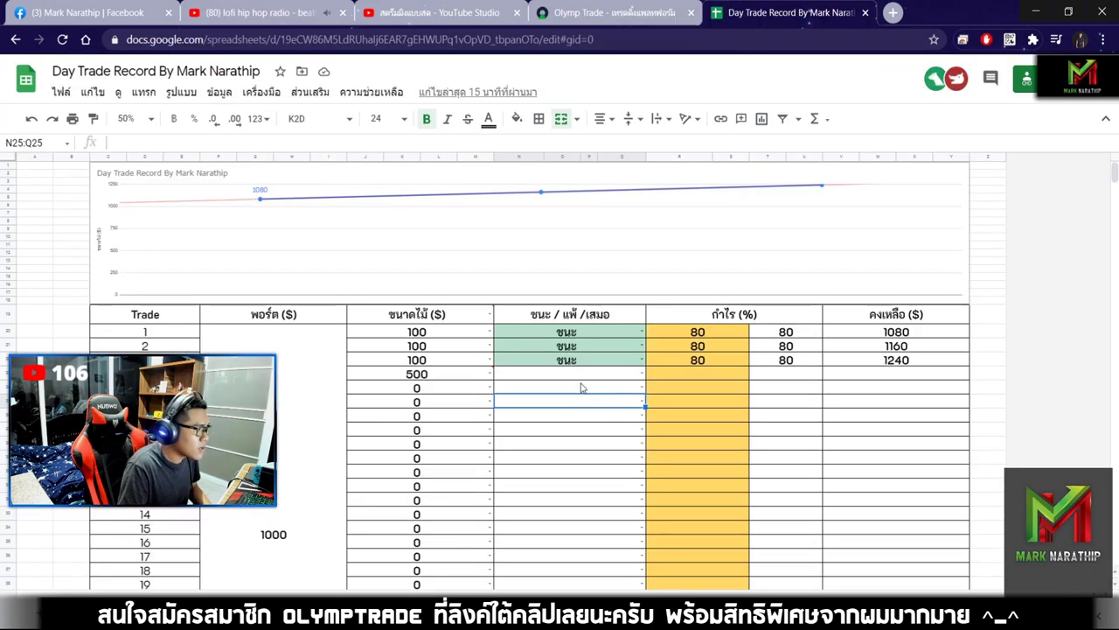
left_click(452, 376)
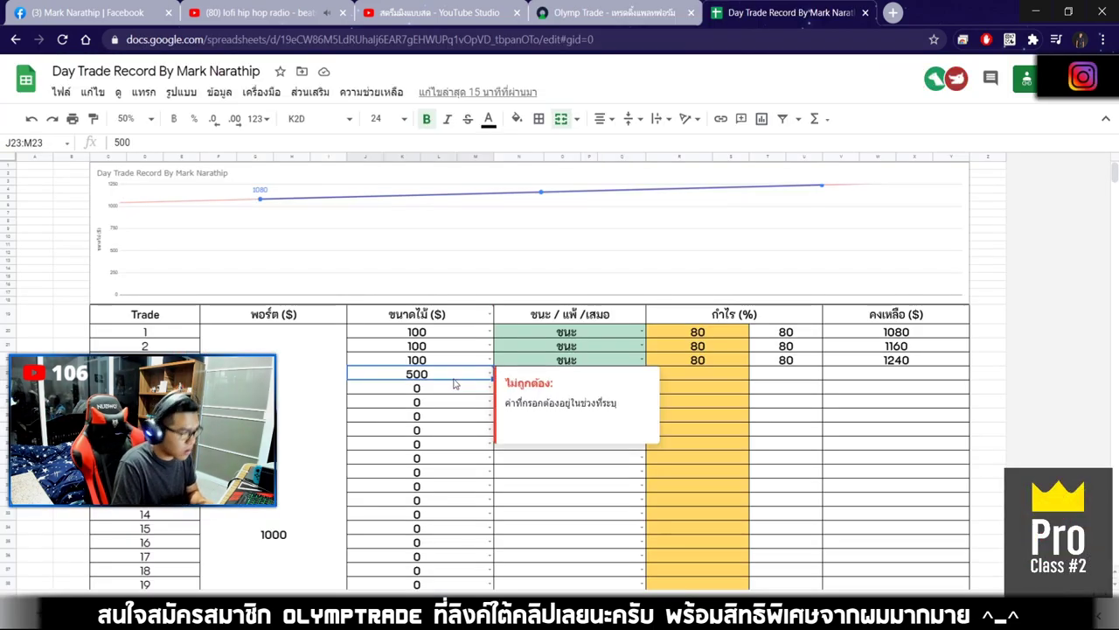
type("100")
key("Return")
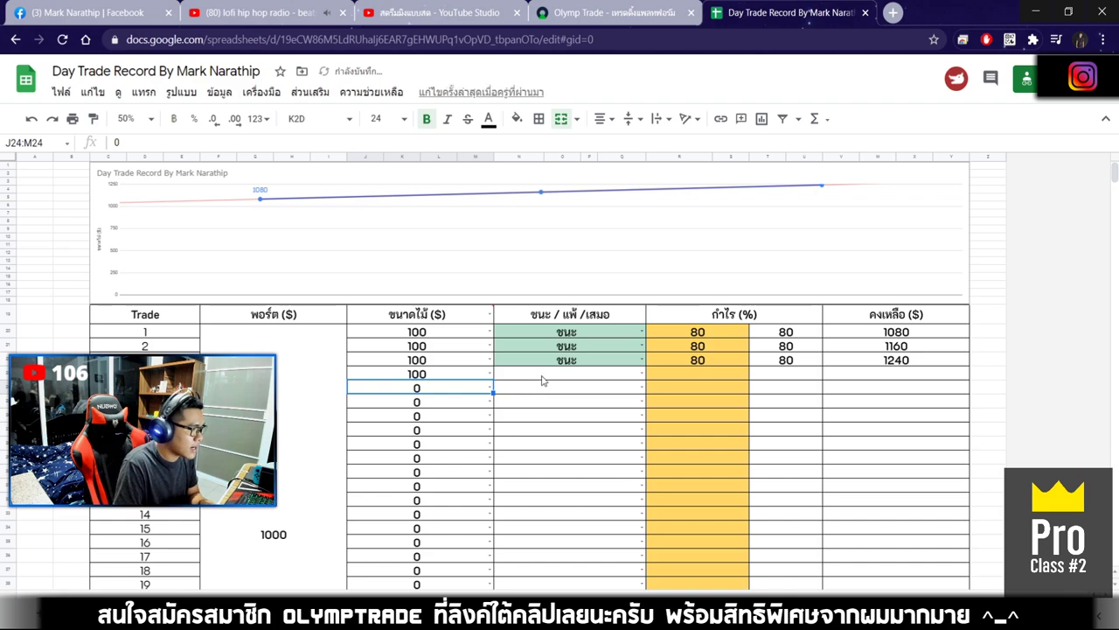
Record trade 4 as a win (ชนะ) with a profit of 82 percent.
left_click(543, 381)
left_click(509, 395)
left_click(699, 381)
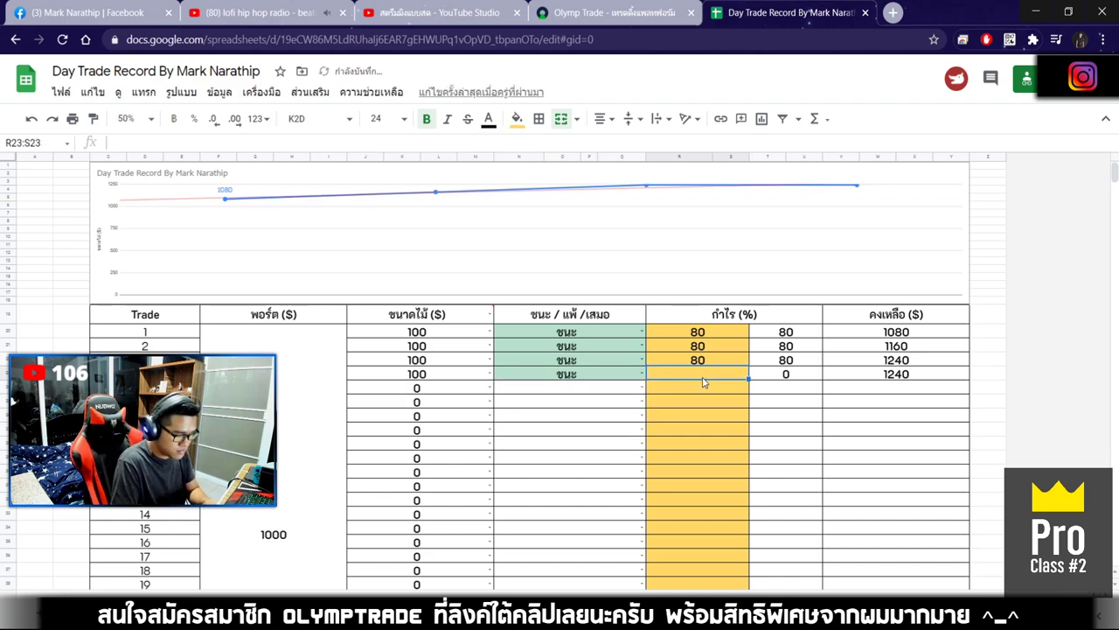
type("82")
key("Return")
Check the calculated profit amounts of trades 3 and 4.
left_click(785, 407)
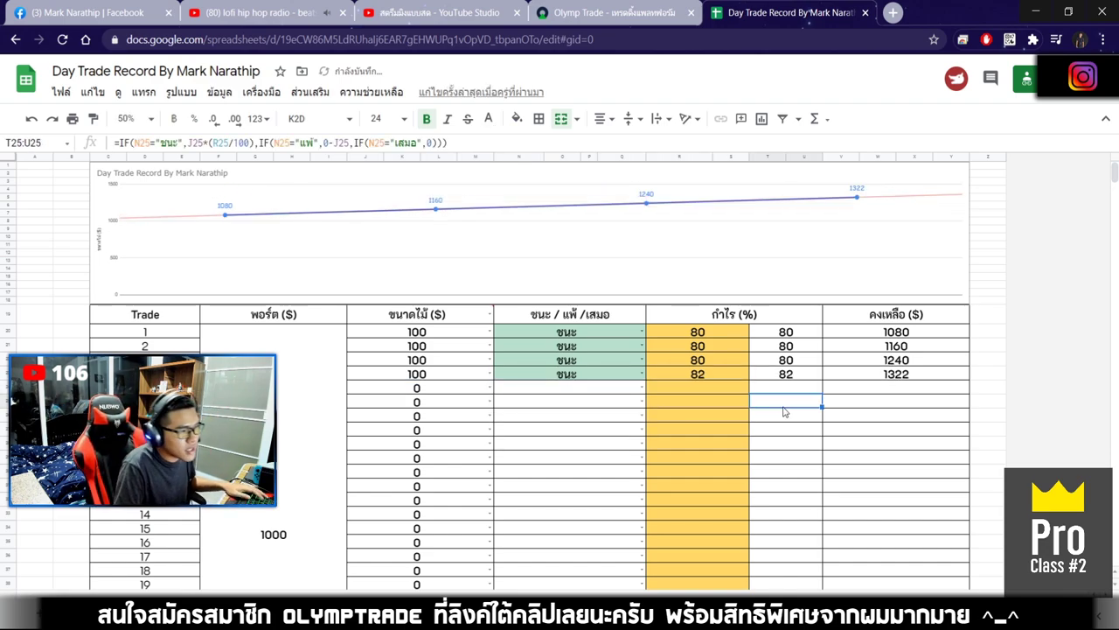
left_click(803, 362)
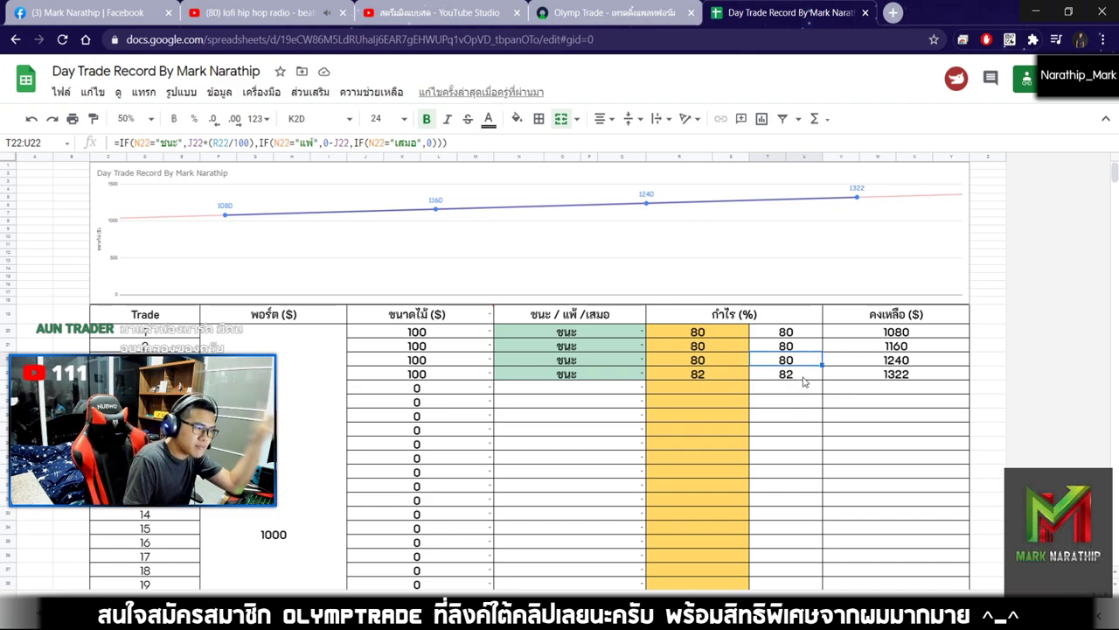
left_click(802, 378)
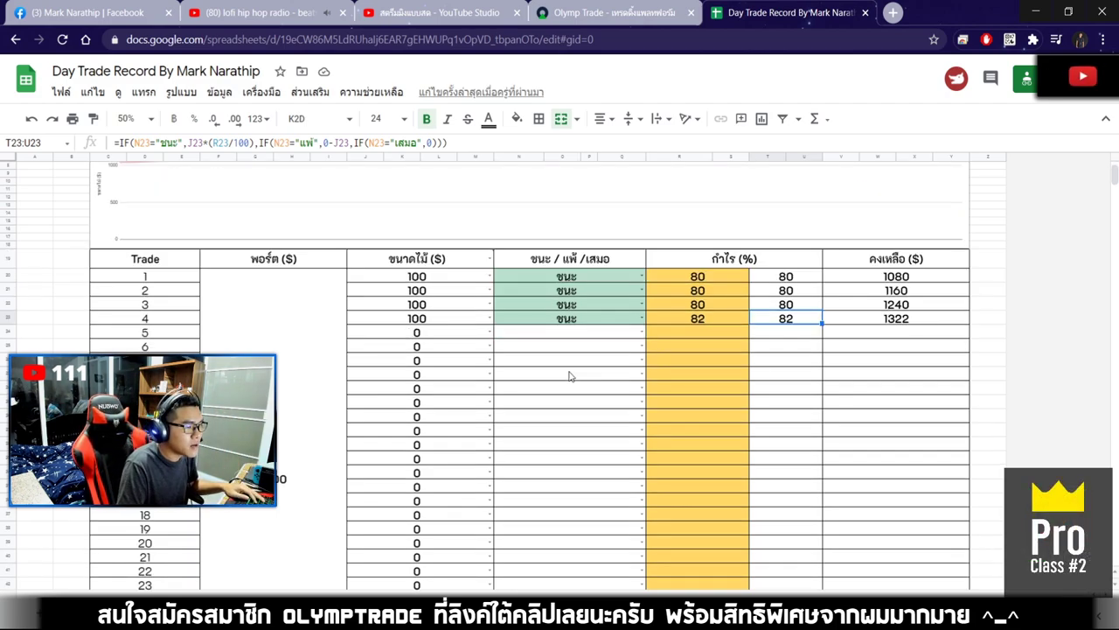
Set the stake size of trade 5 to 500 from the cell's predefined values.
left_click(436, 390)
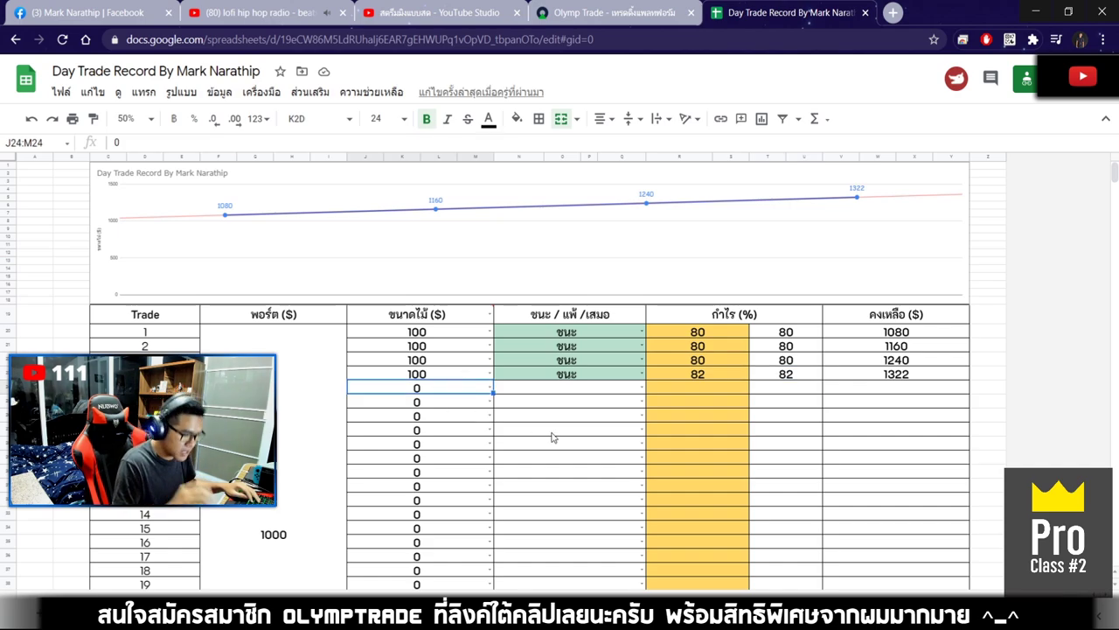
left_click(491, 387)
left_click(416, 445)
left_click(516, 428)
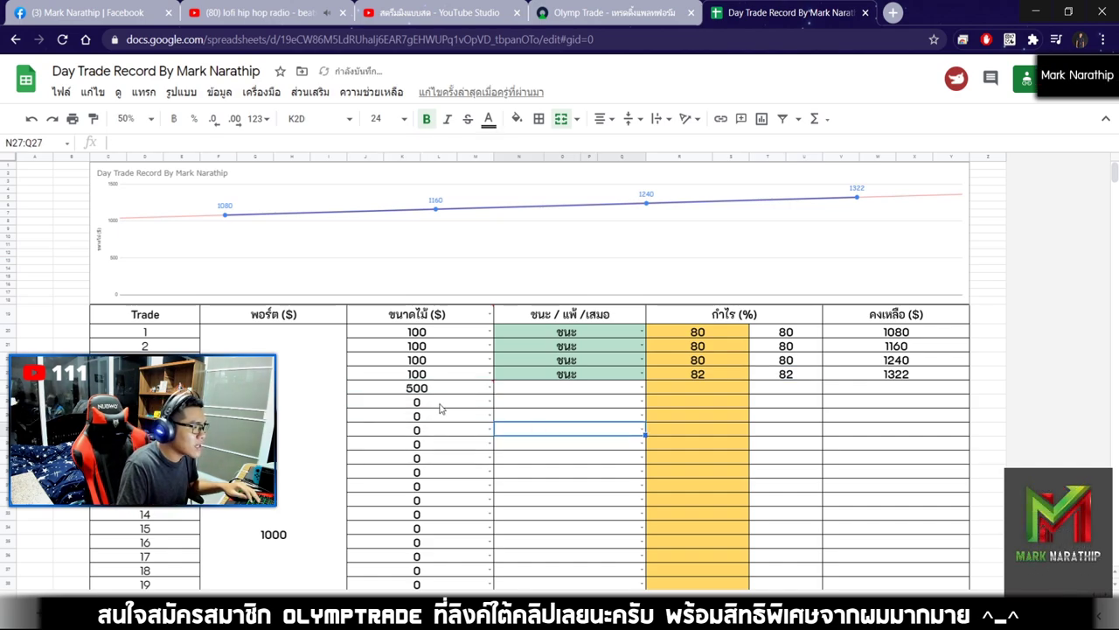
left_click(440, 430)
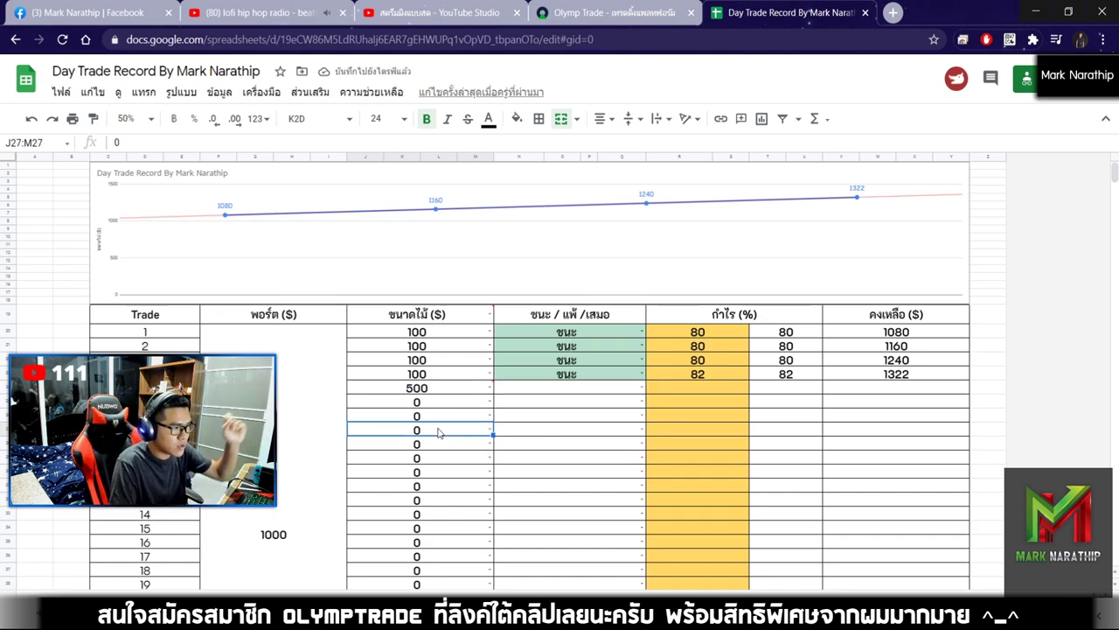
left_click(549, 392)
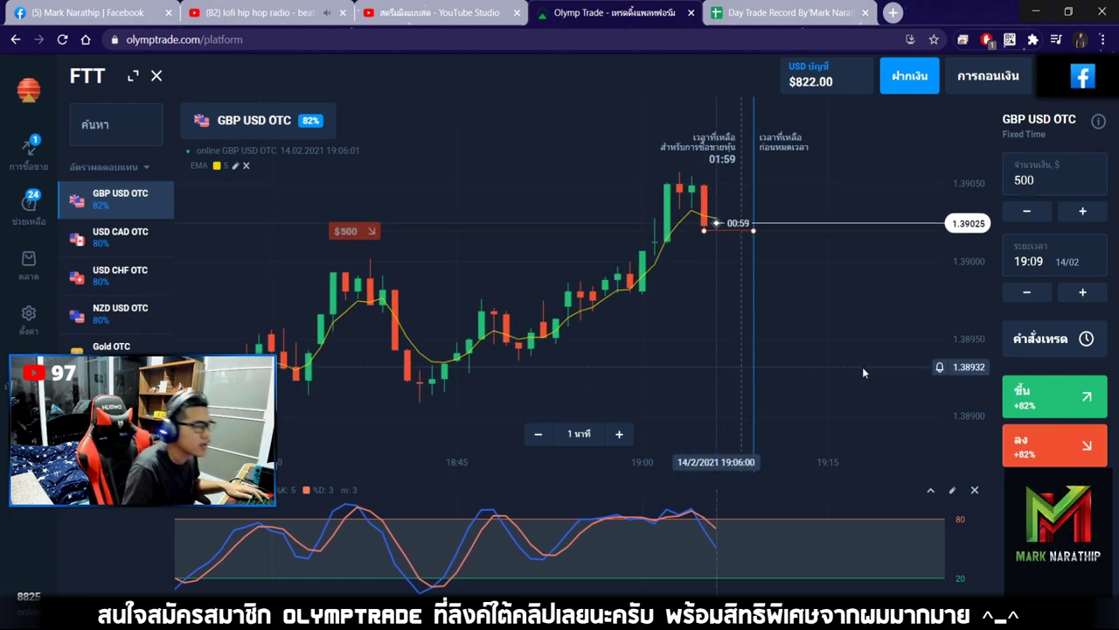
scroll(726, 241, "up", 5)
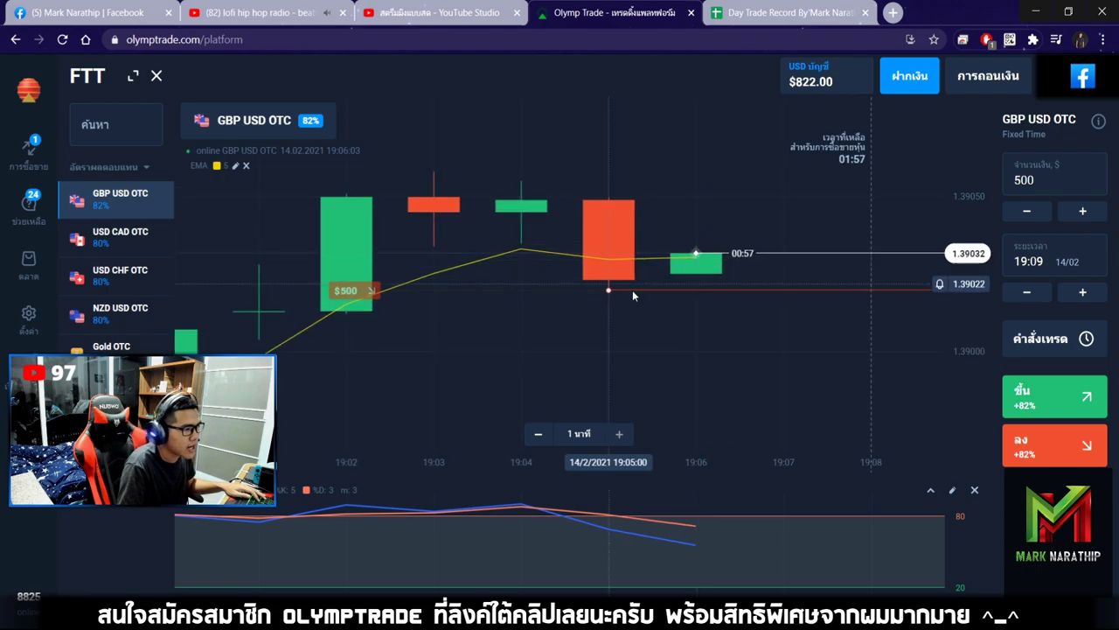
Examine the recent and longer GBP USD OTC price history around the open $500 down trade, glancing at the trade record spreadsheet.
scroll(673, 306, "down", 5)
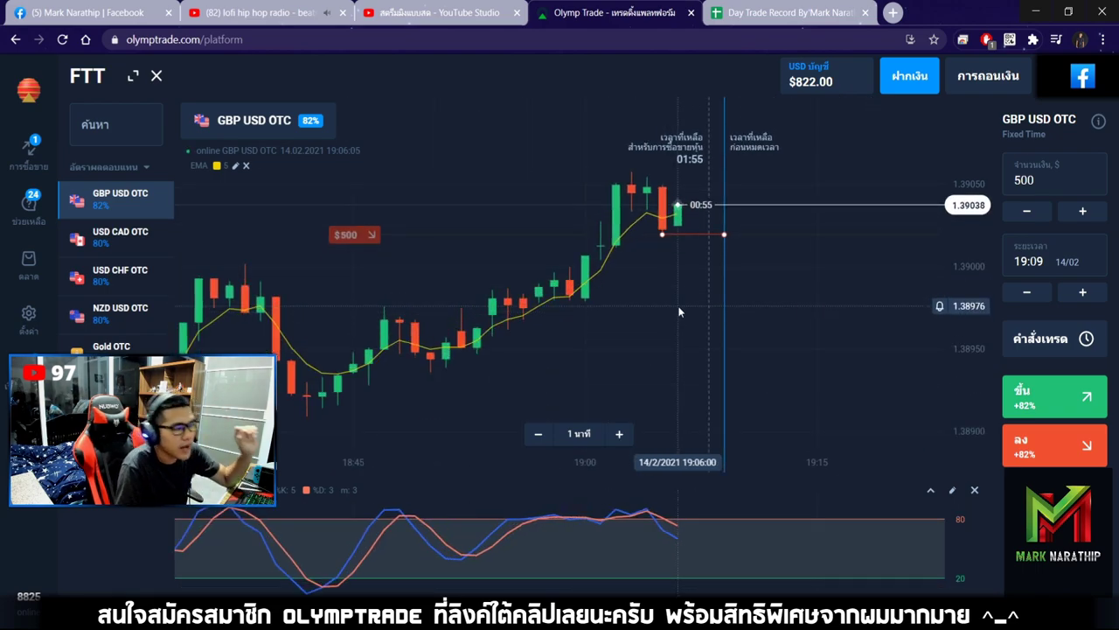
left_click(751, 15)
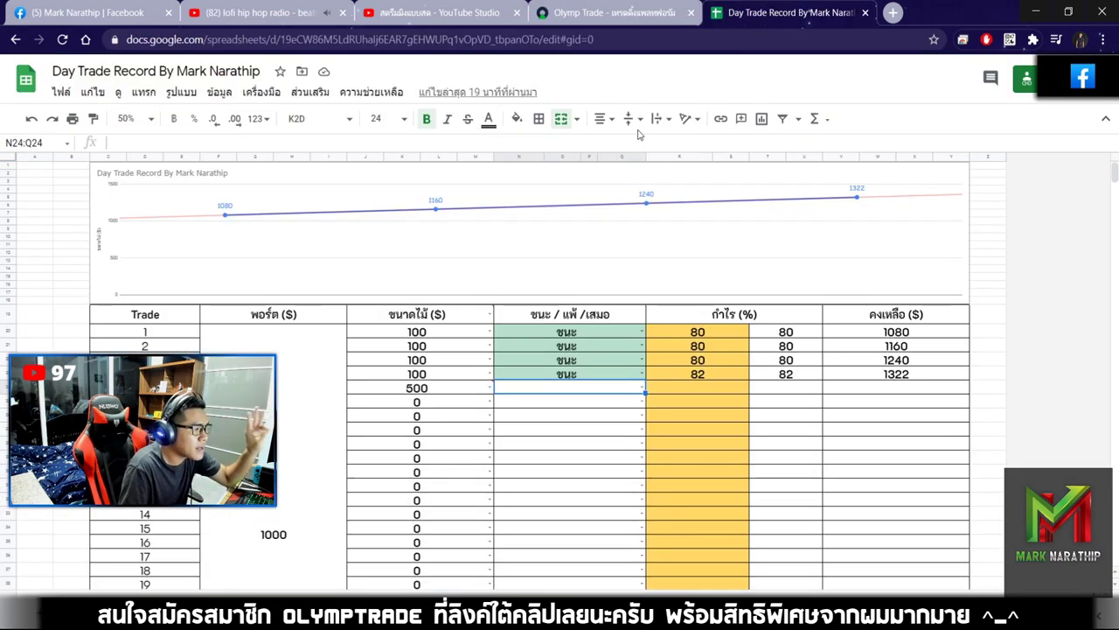
left_click(625, 12)
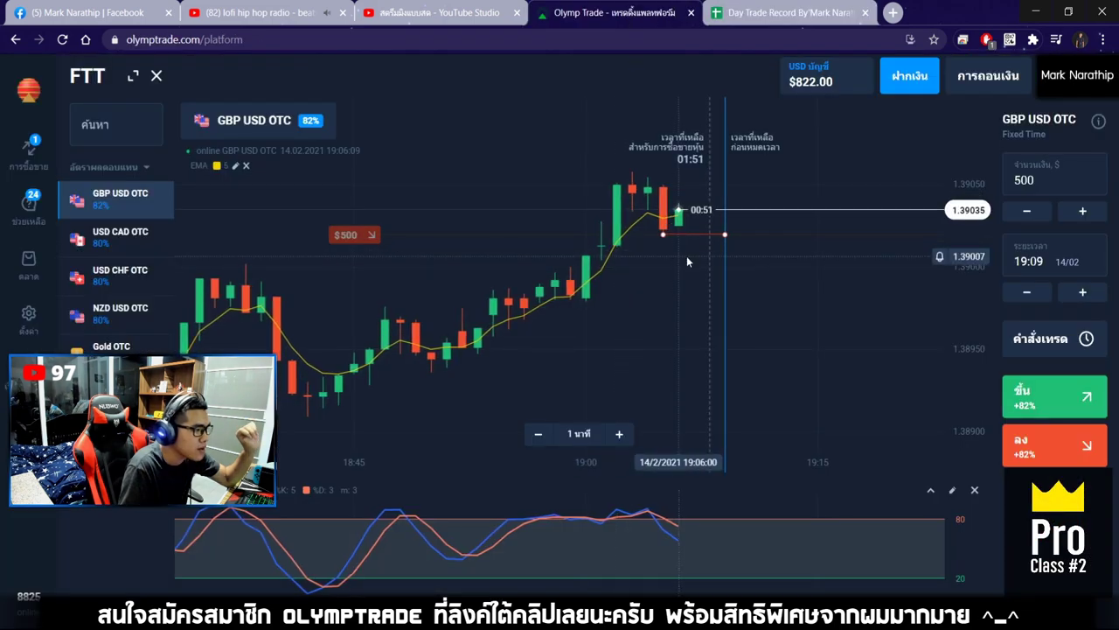
scroll(687, 255, "down", 5)
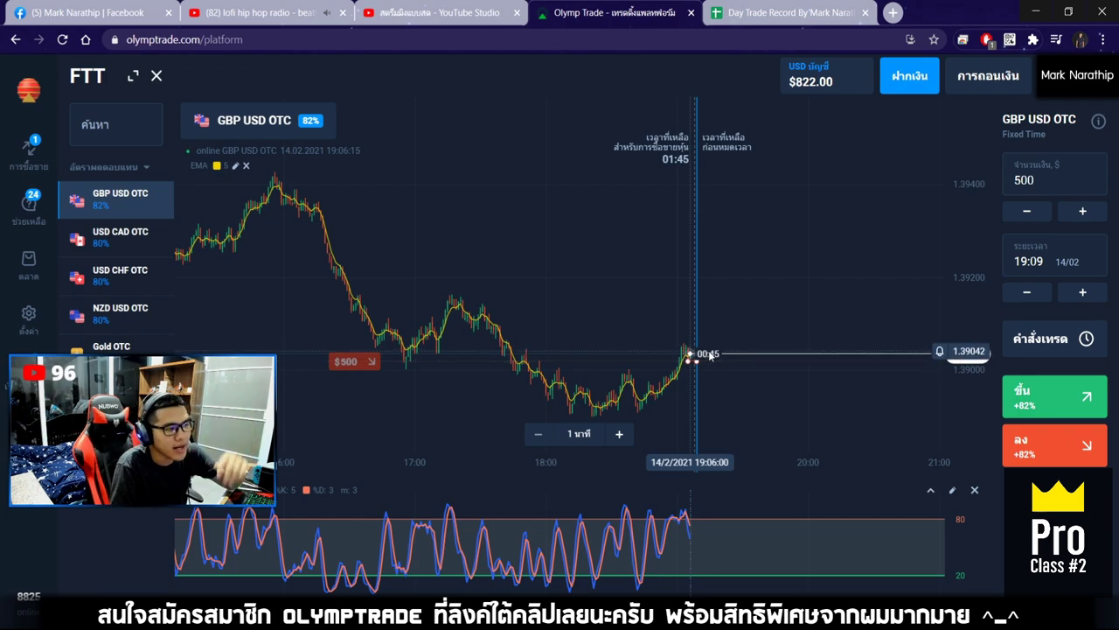
left_click_drag(613, 289, 712, 286)
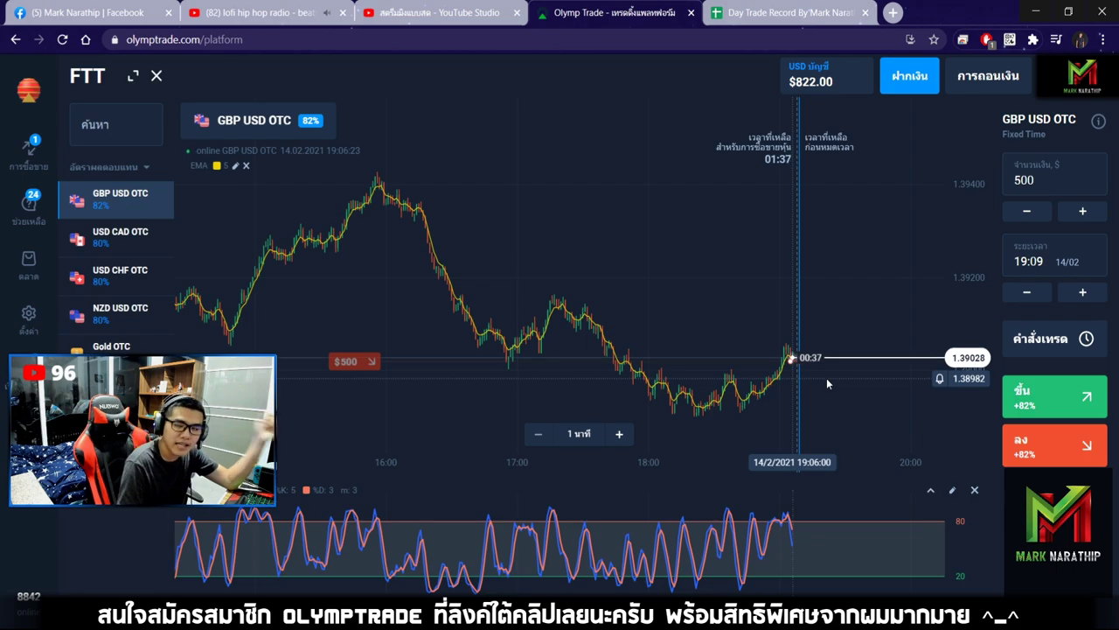
scroll(760, 356, "up", 5)
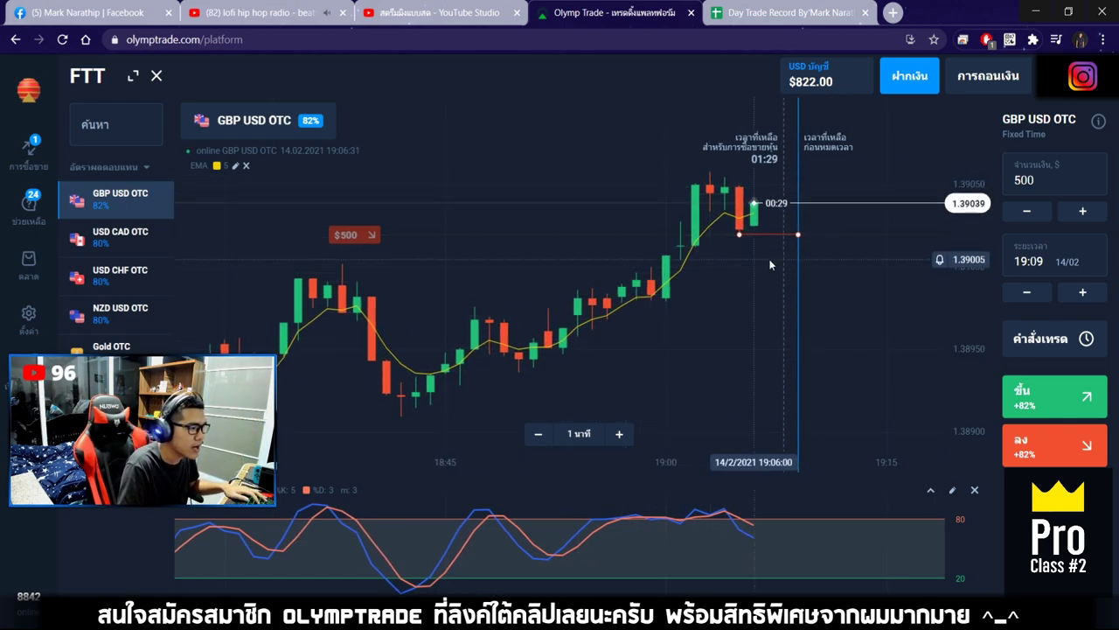
scroll(770, 264, "up", 2)
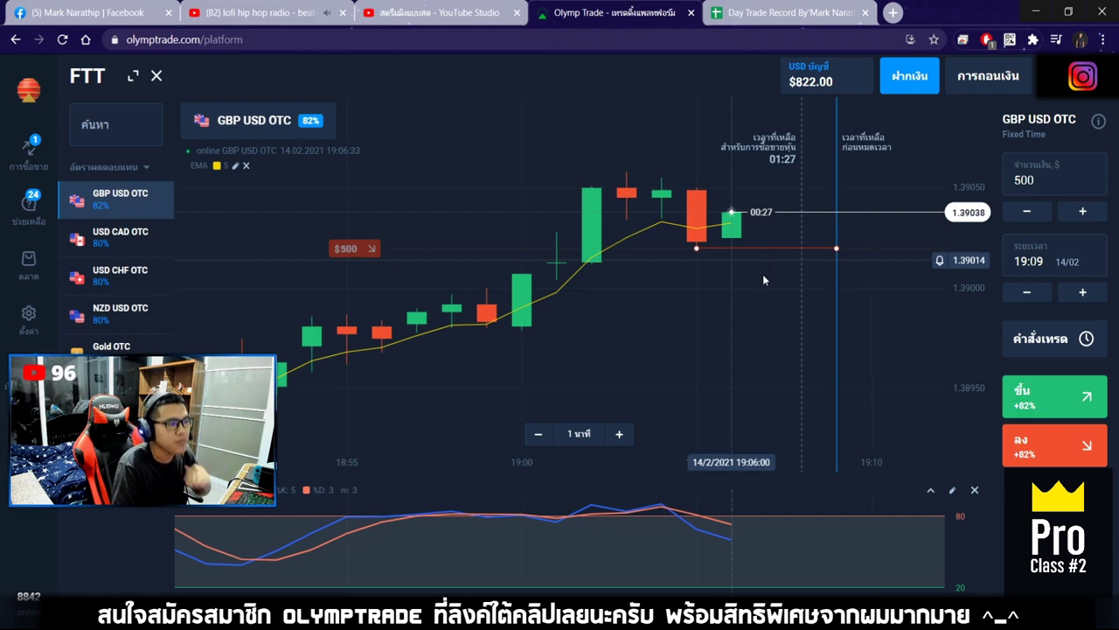
scroll(763, 274, "down", 3)
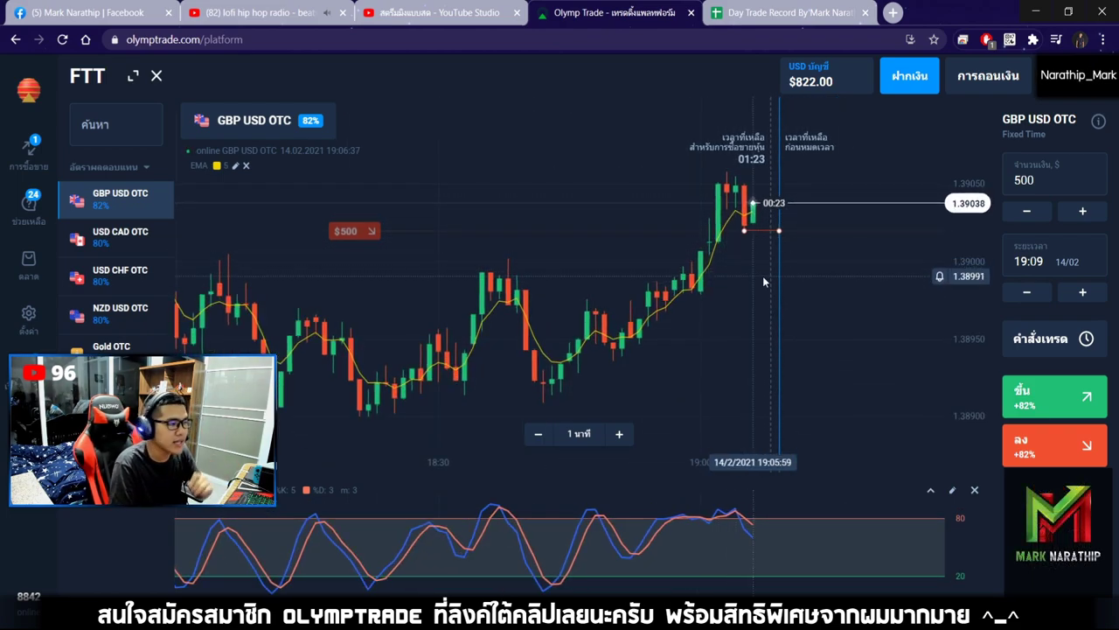
scroll(762, 275, "up", 3)
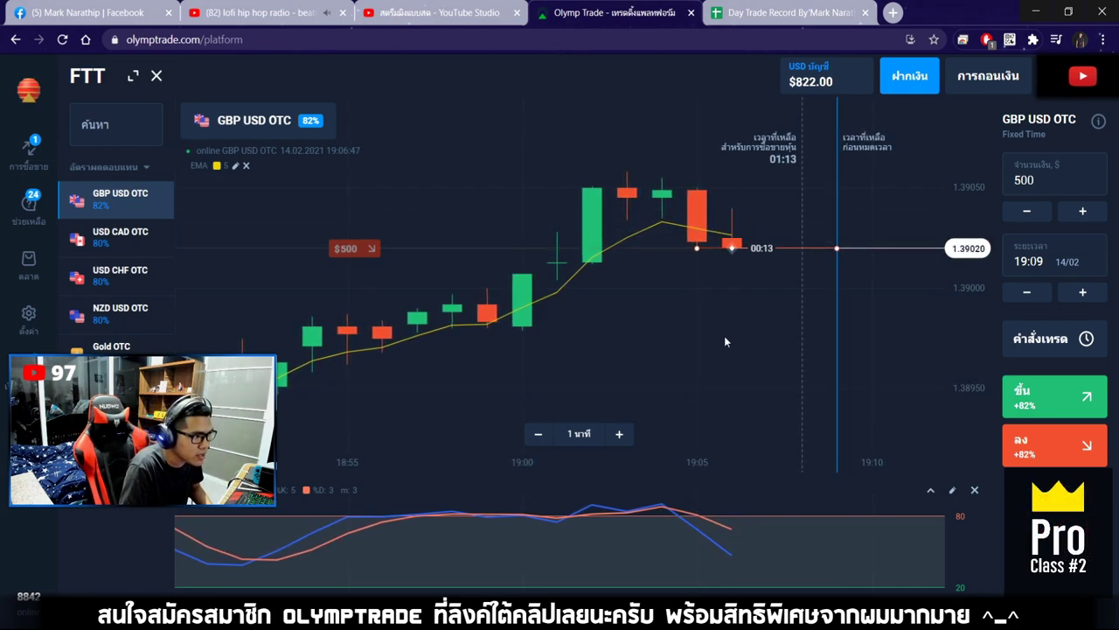
Compare the newest one-minute GBP USD OTC candles with the entry level of the open $500 down trade.
left_click_drag(733, 339, 707, 337)
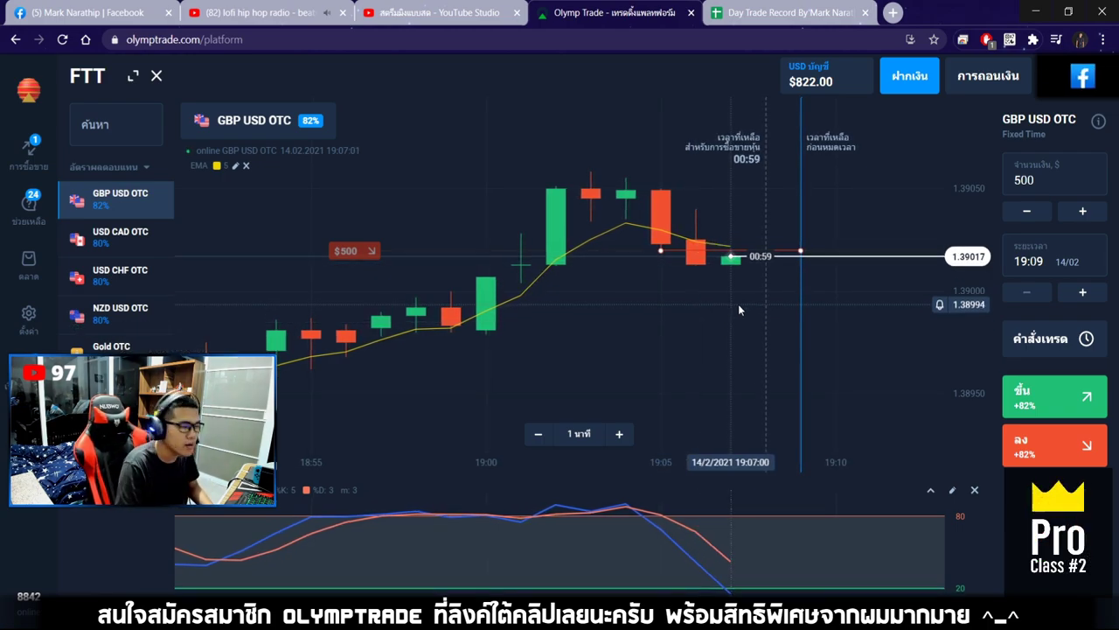
scroll(738, 303, "down", 3)
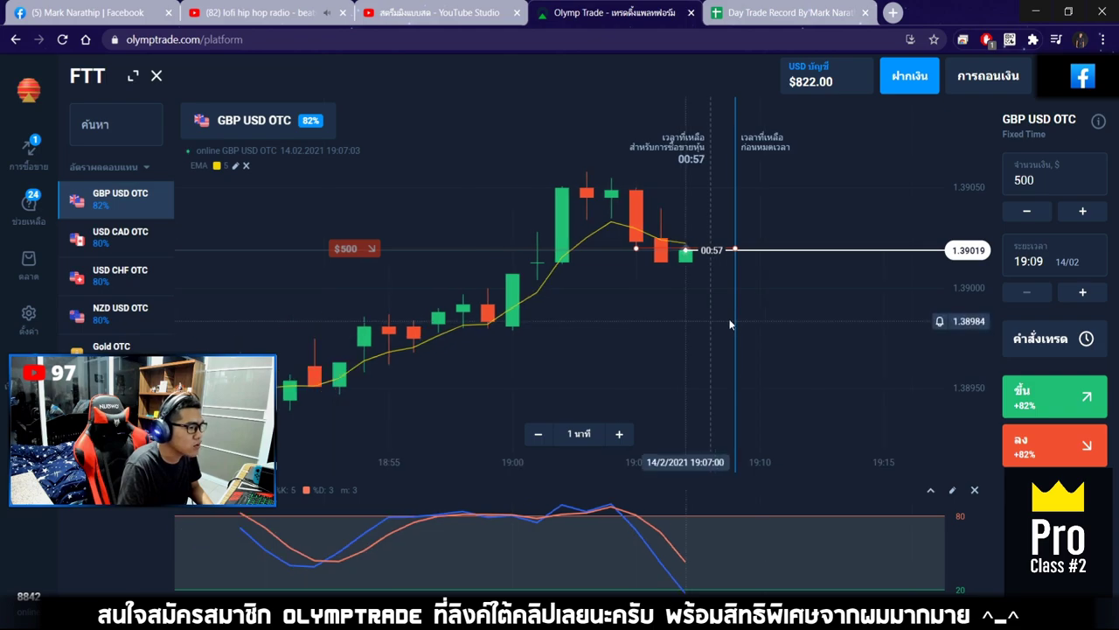
scroll(711, 307, "up", 3)
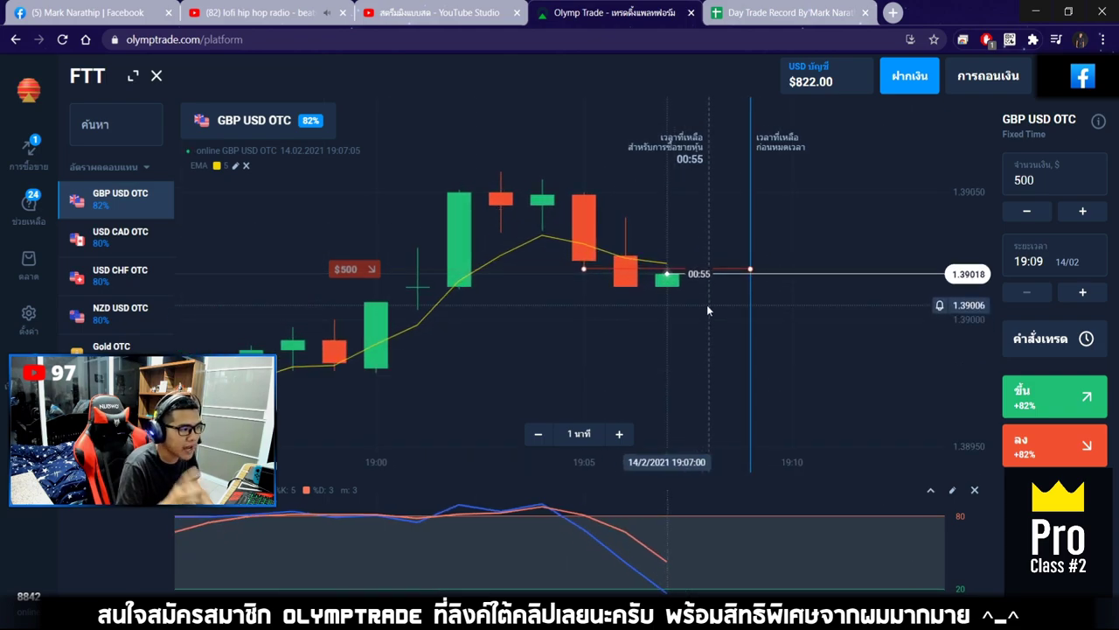
scroll(695, 301, "down", 1)
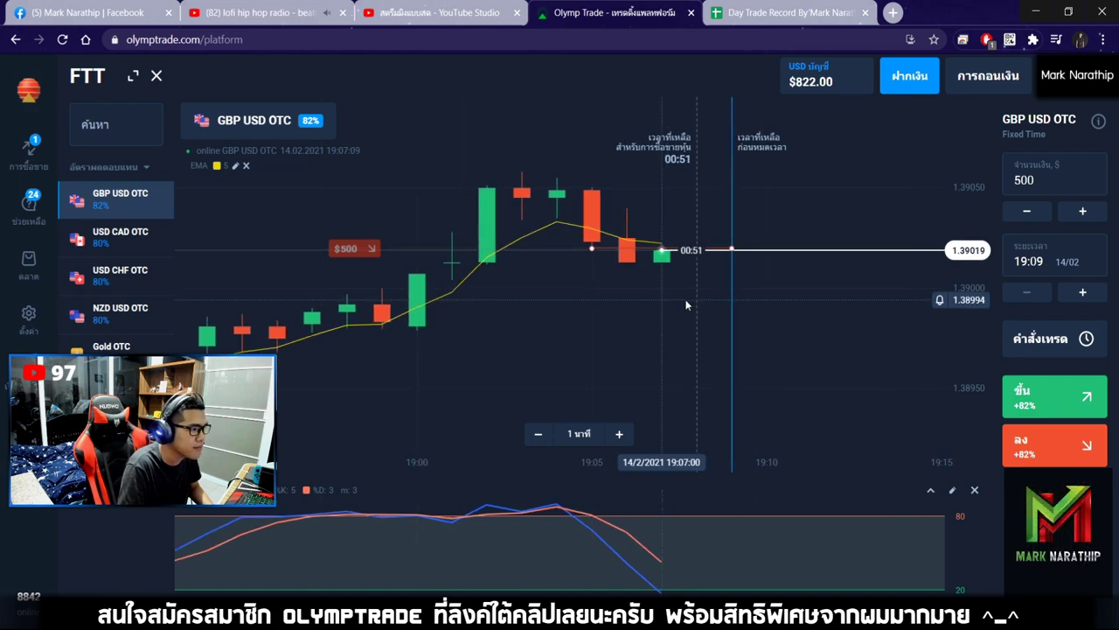
scroll(663, 302, "down", 2)
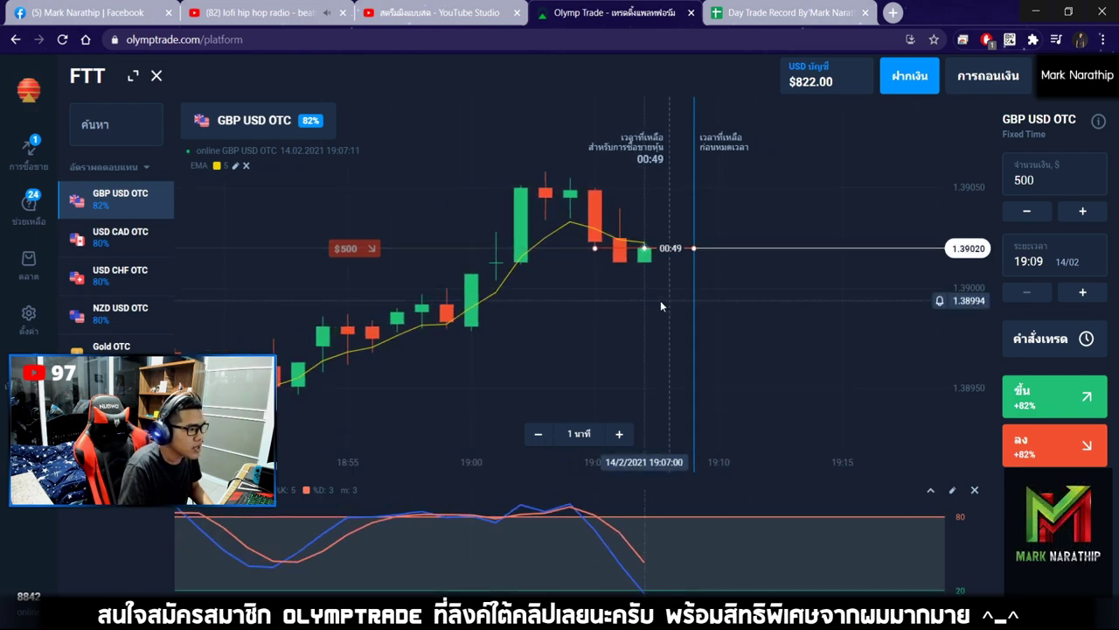
scroll(658, 300, "up", 2)
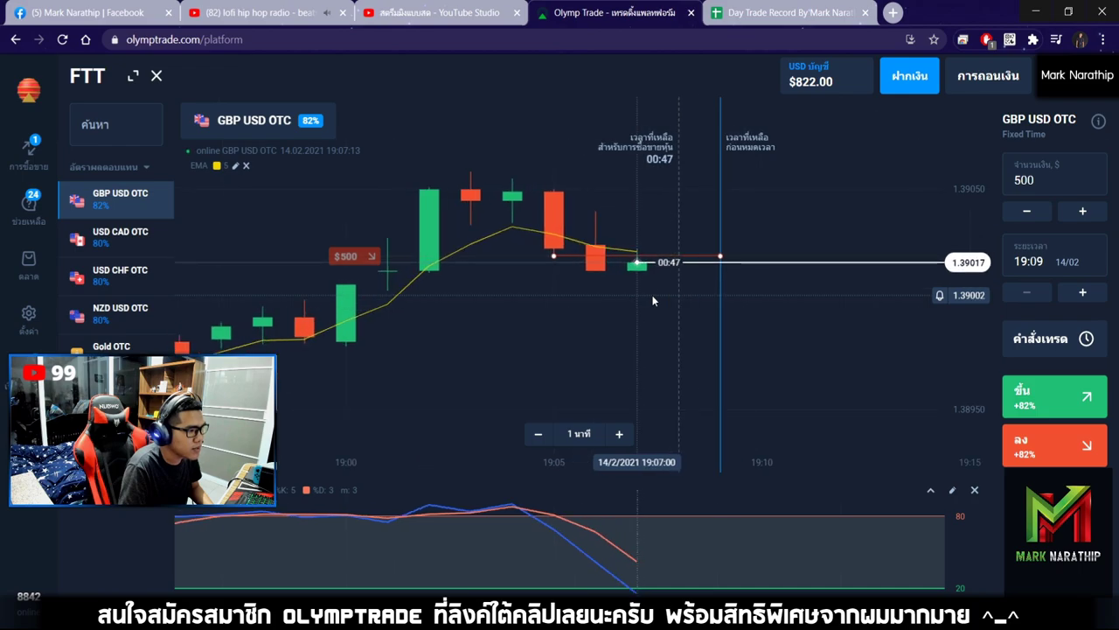
scroll(653, 300, "up", 1)
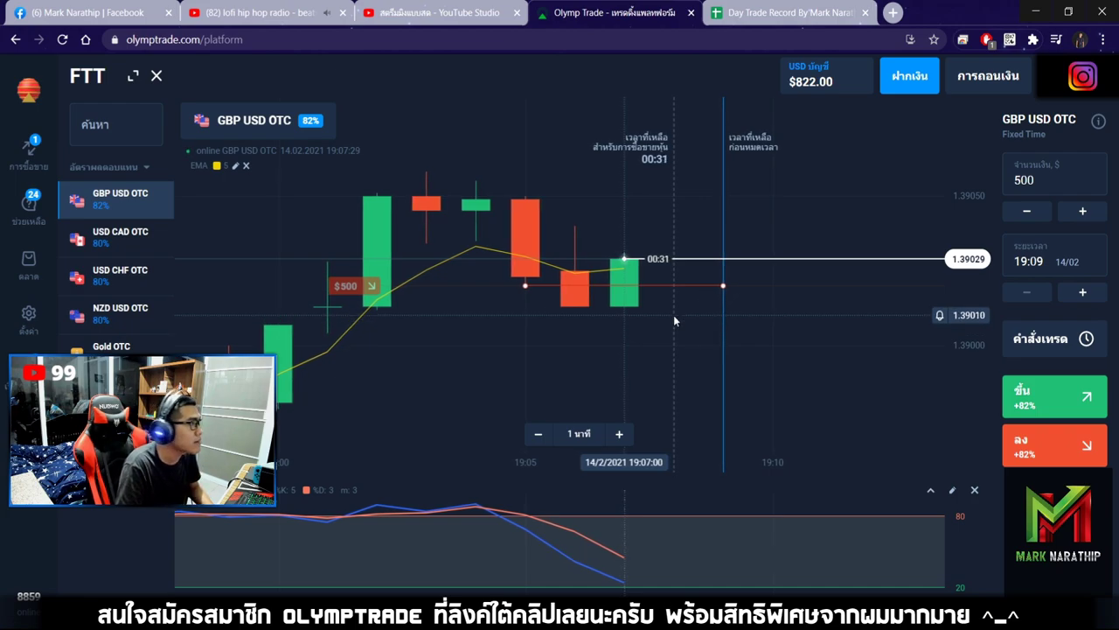
scroll(674, 315, "up", 3)
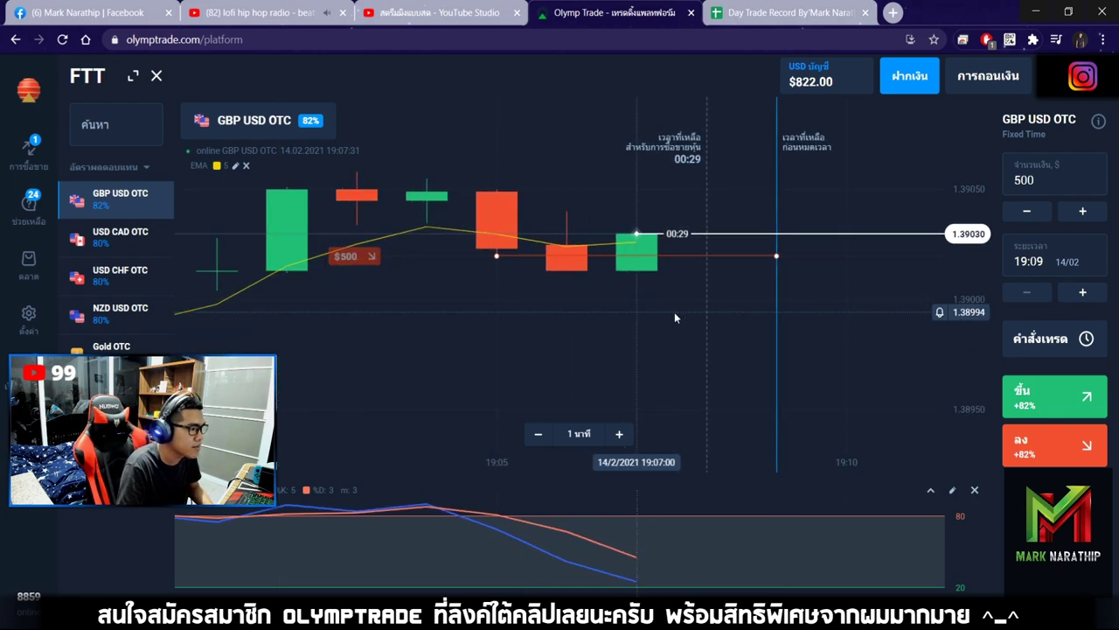
Follow the open $500 down trade on the chart through its final minute up to the 19:09 expiry.
scroll(674, 313, "down", 2)
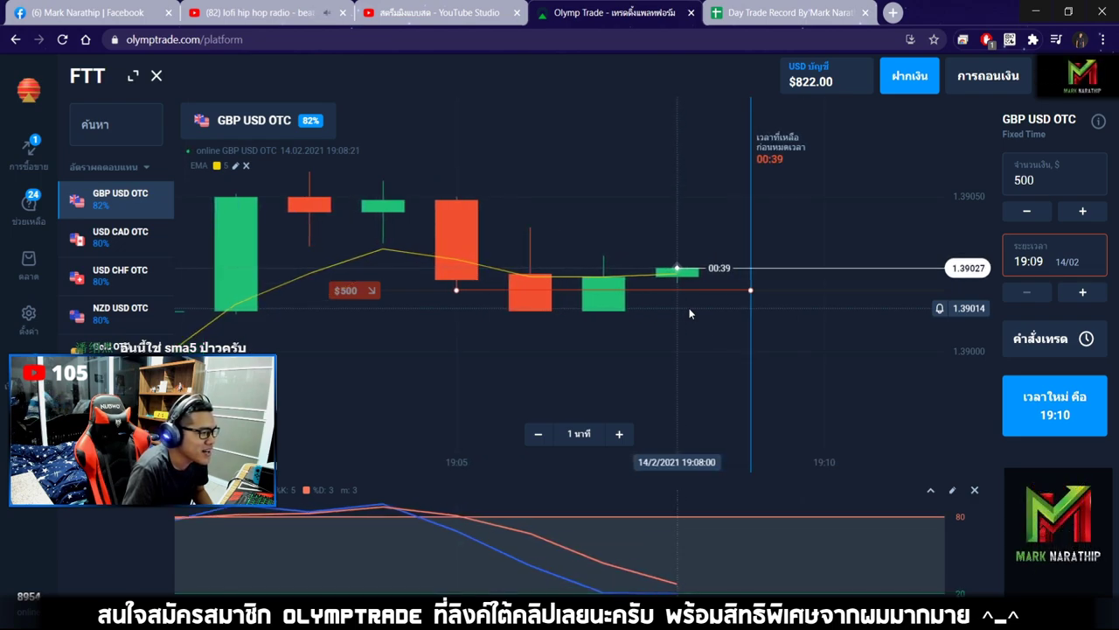
scroll(690, 314, "down", 2)
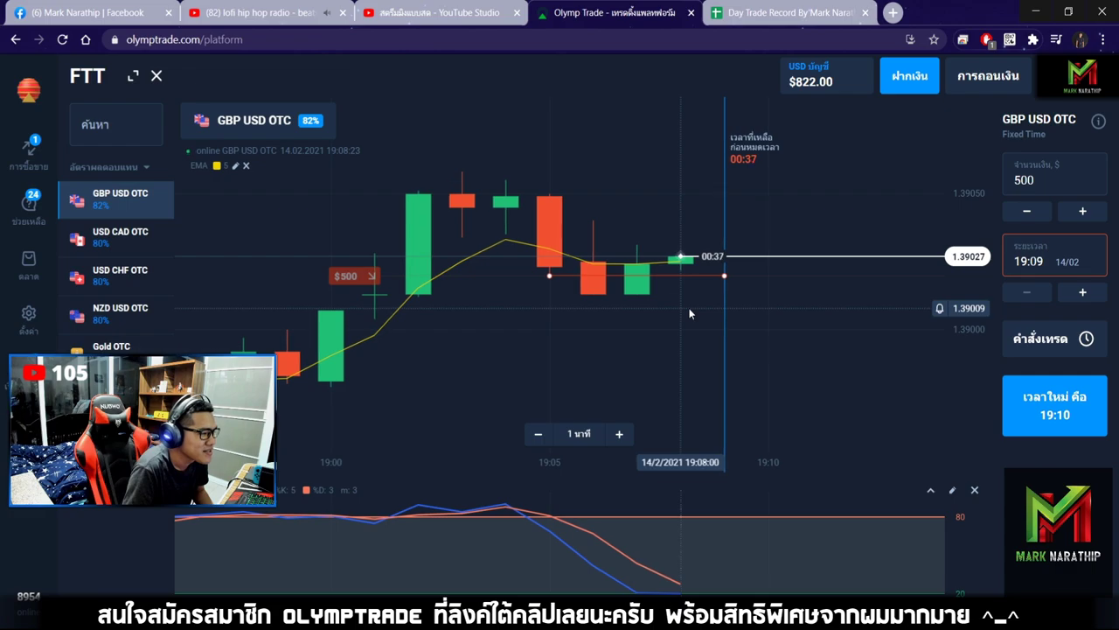
scroll(689, 308, "up", 2)
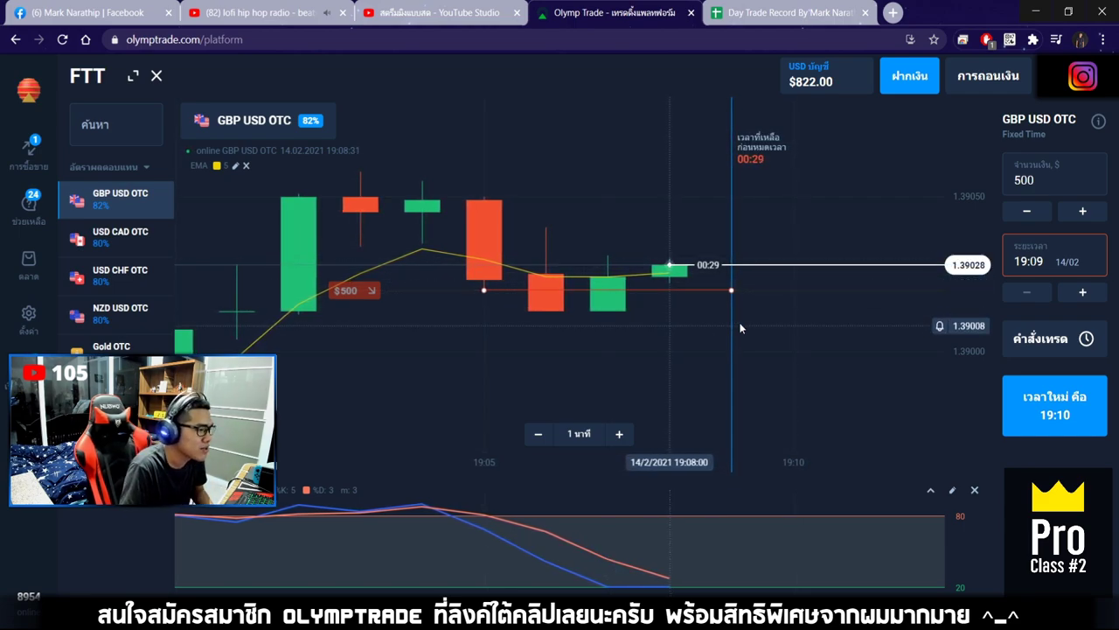
left_click_drag(670, 313, 655, 318)
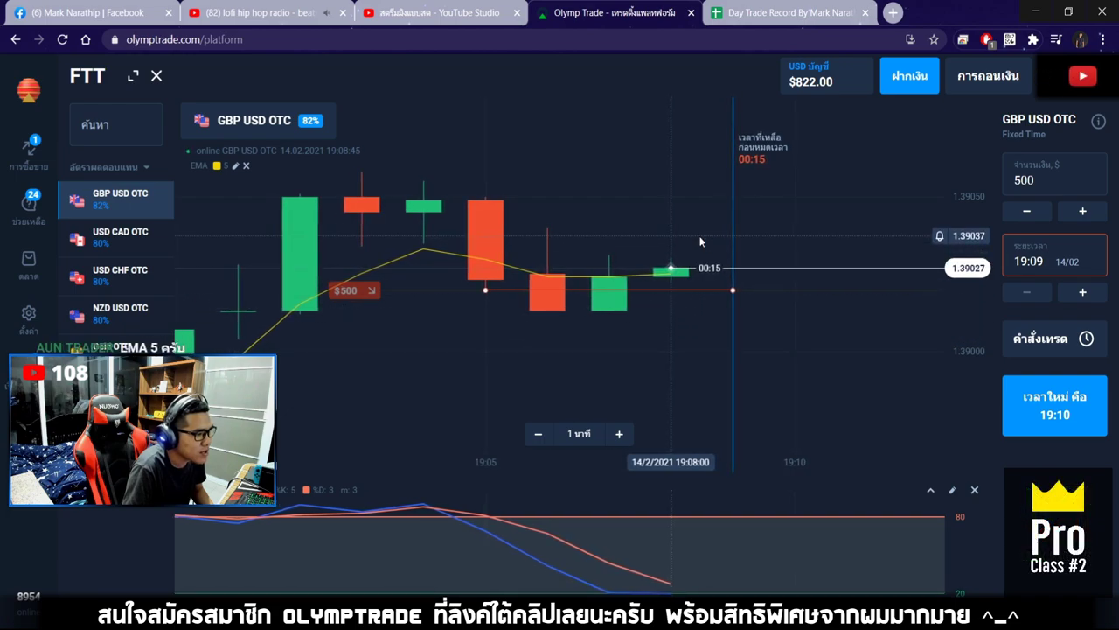
scroll(673, 345, "up", 1)
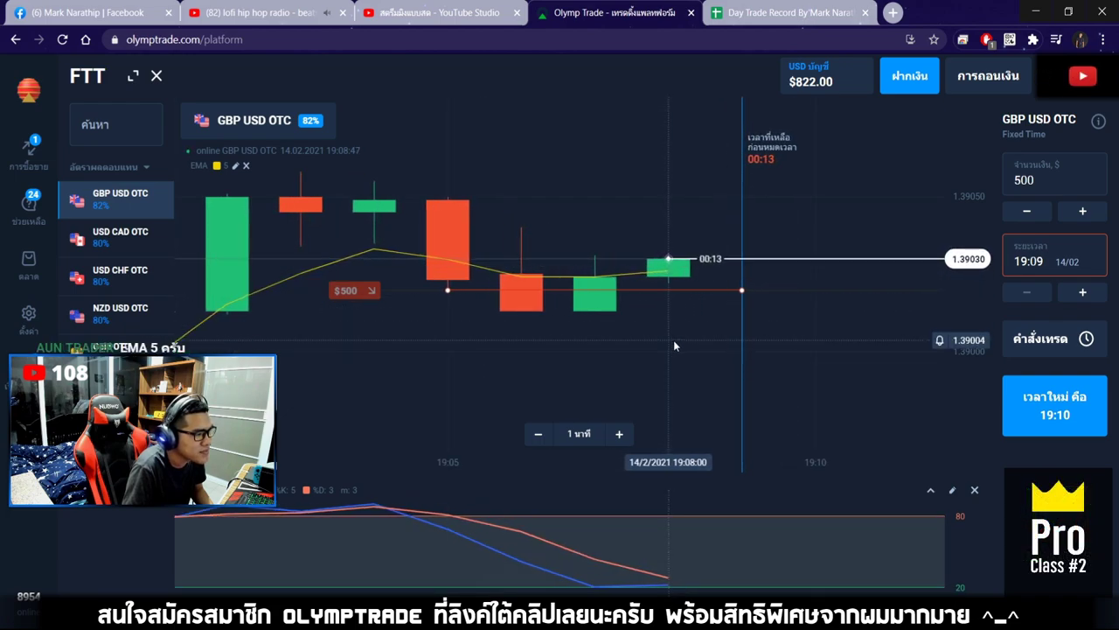
scroll(673, 346, "down", 1)
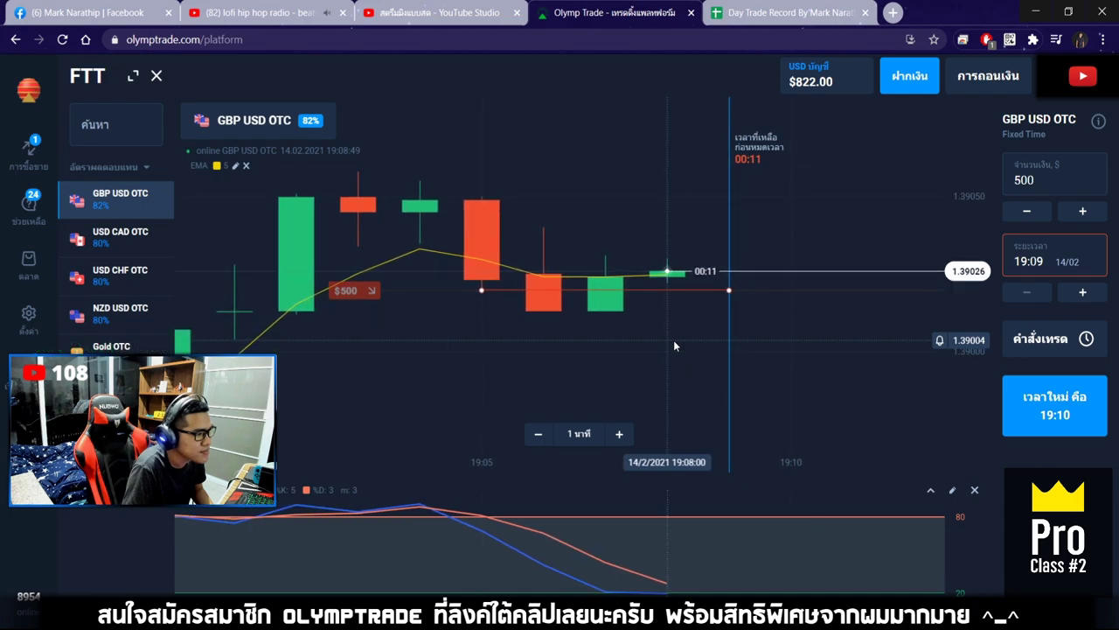
scroll(673, 345, "up", 1)
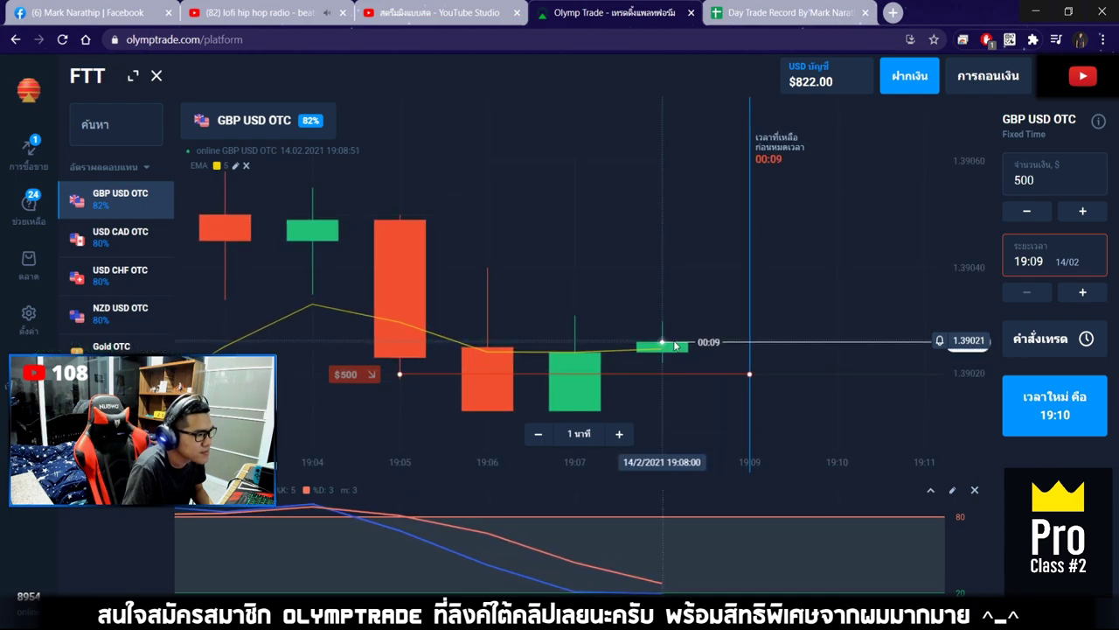
scroll(675, 344, "down", 1)
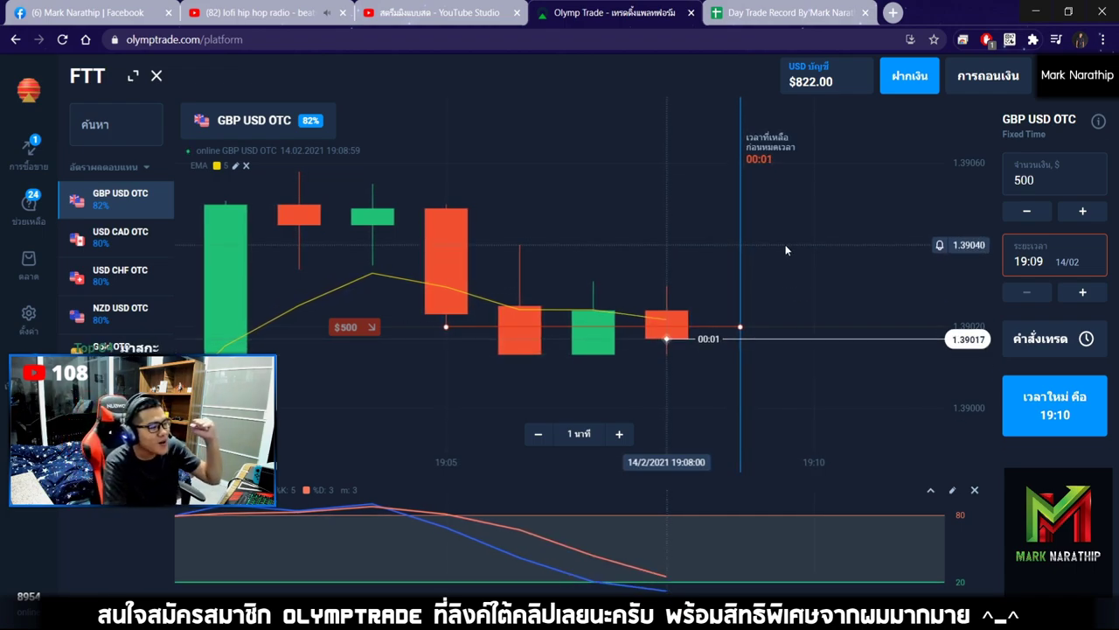
Switch to the trade record spreadsheet and record trade 5 as a win (ชนะ) with a profit of 82 percent.
left_click(732, 24)
left_click(564, 390)
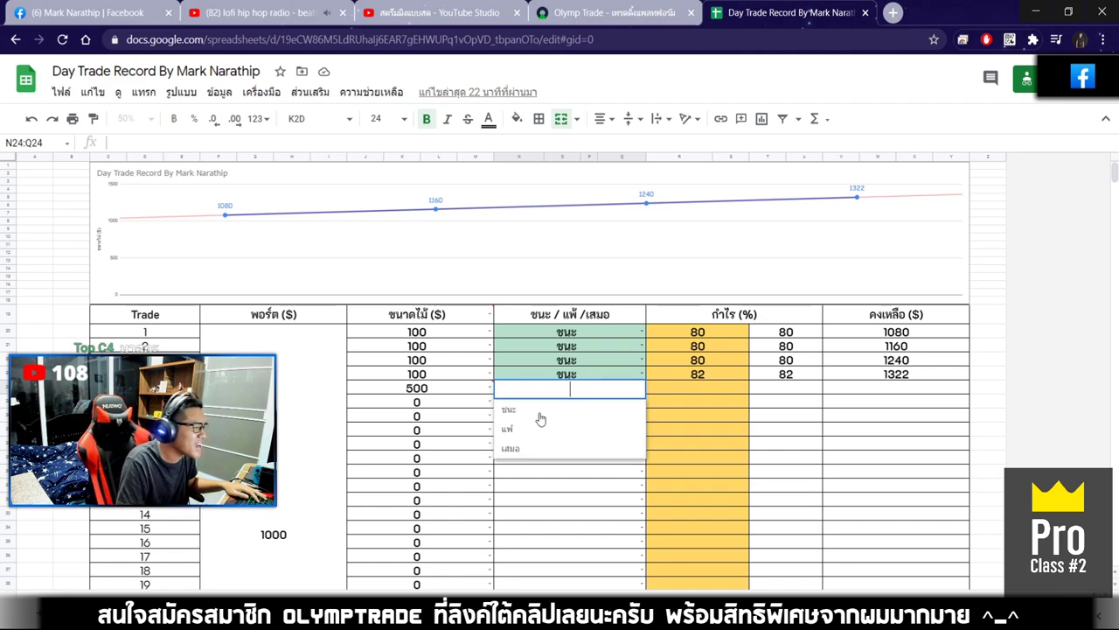
left_click(538, 406)
left_click(708, 383)
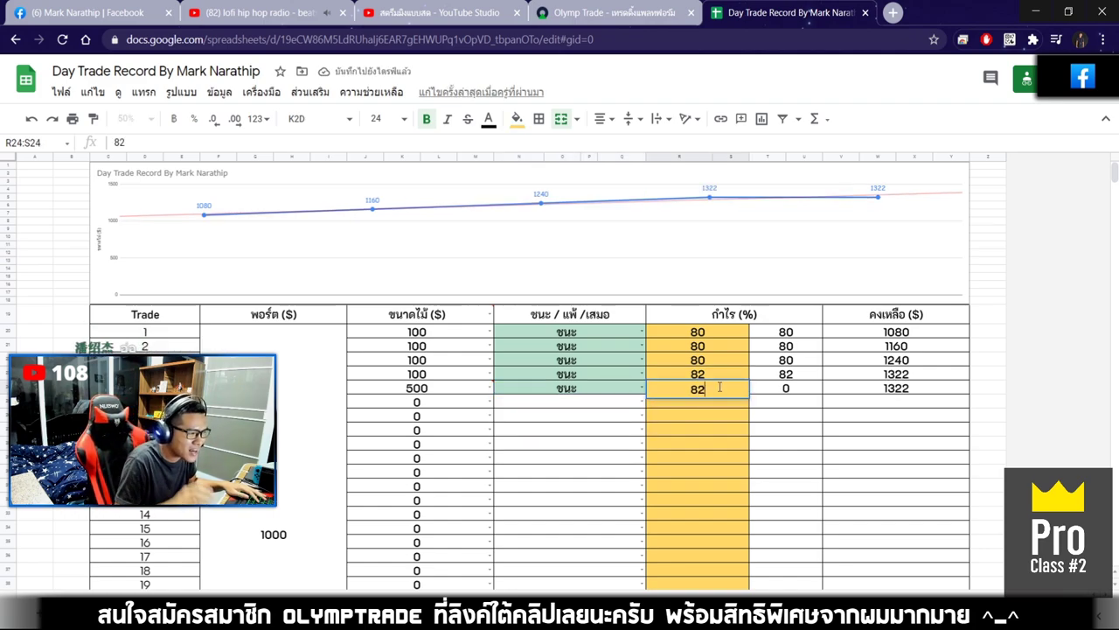
key("Return")
left_click(752, 445)
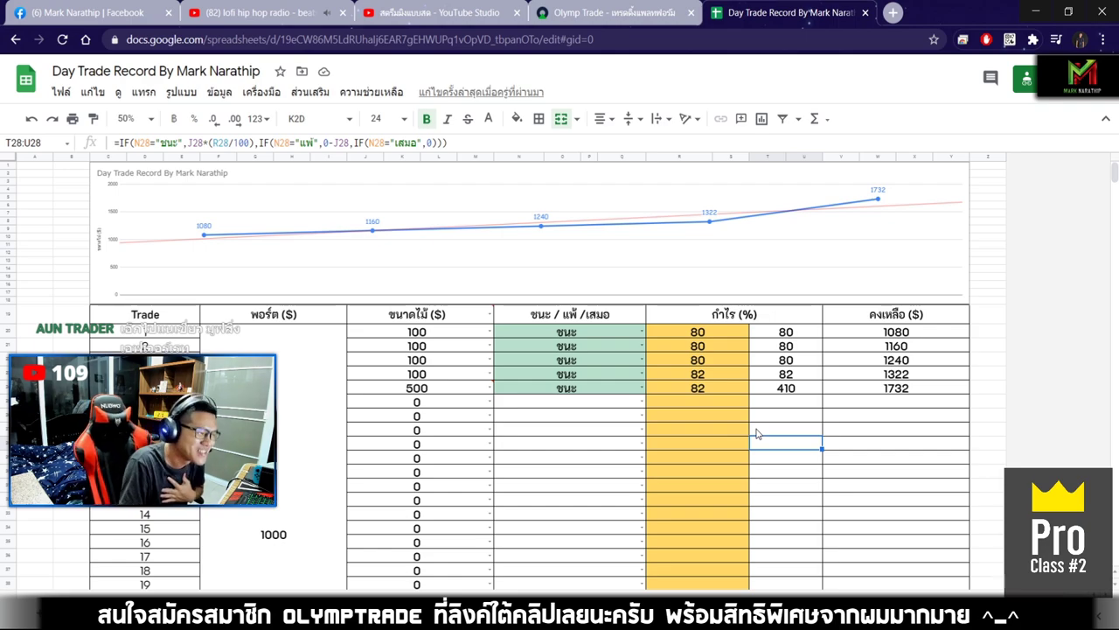
left_click(714, 419)
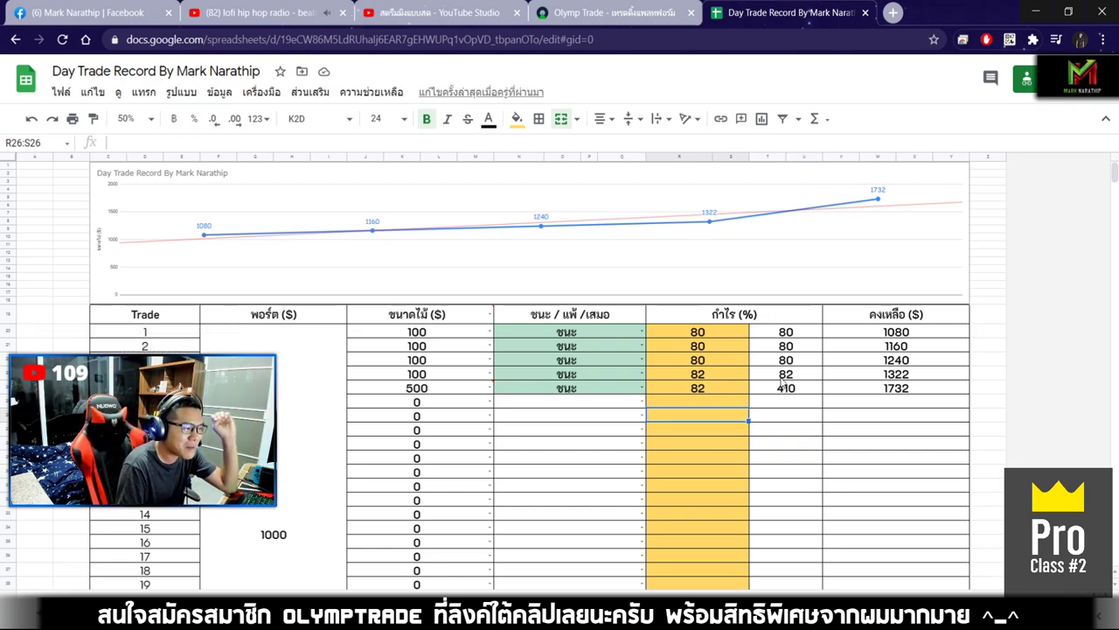
Clear the win results of trades 1 and 2 and check the total profit in the summary row.
left_click(577, 339)
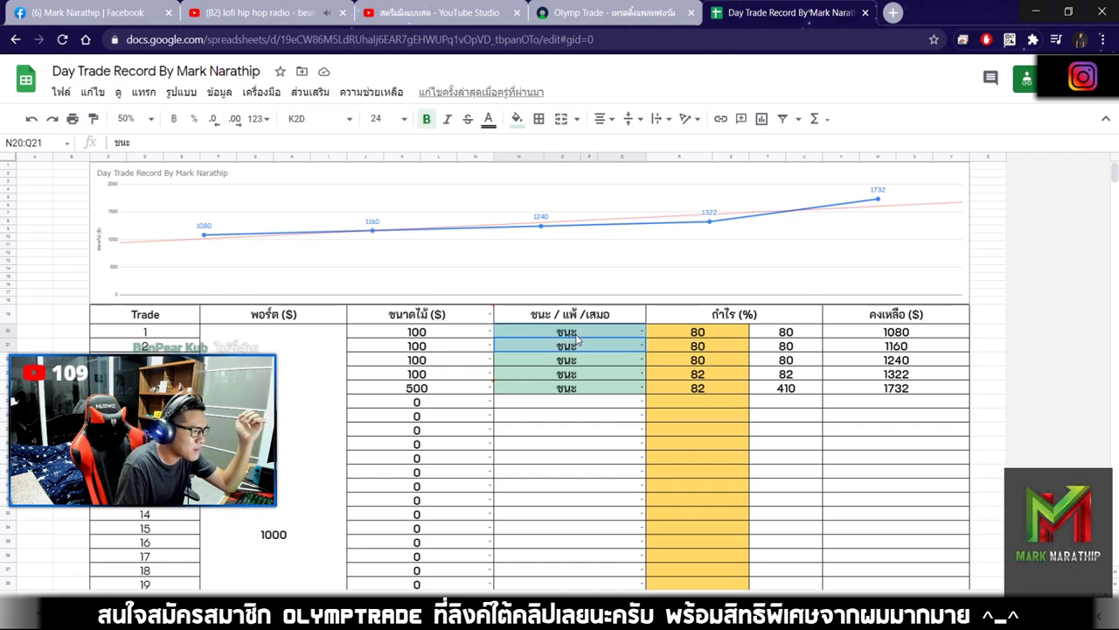
key("Delete")
scroll(586, 332, "down", 5)
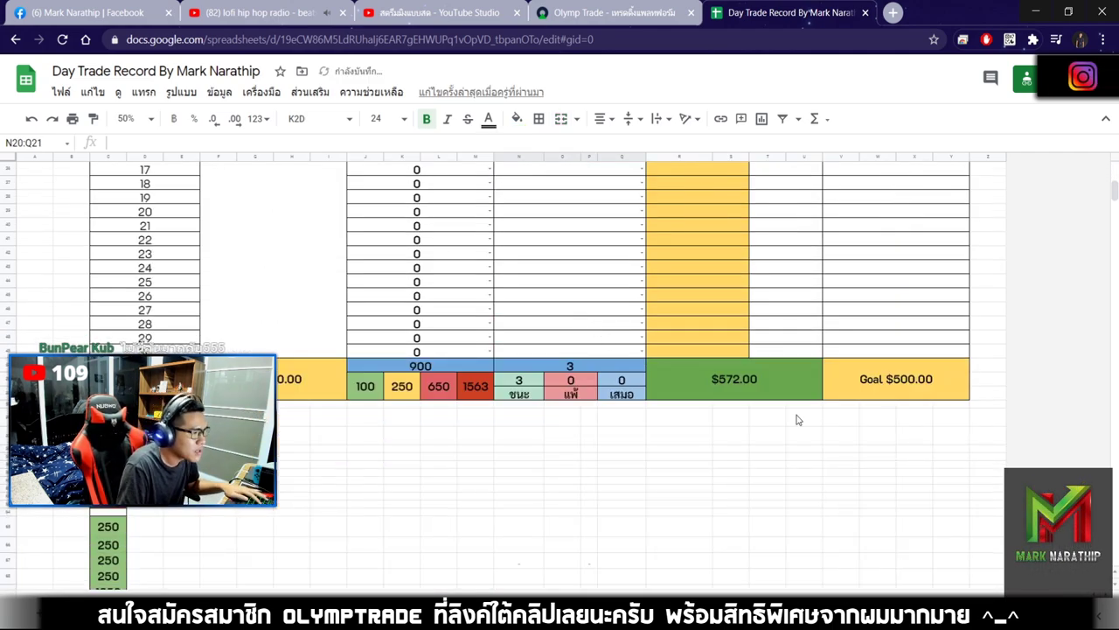
left_click(784, 398)
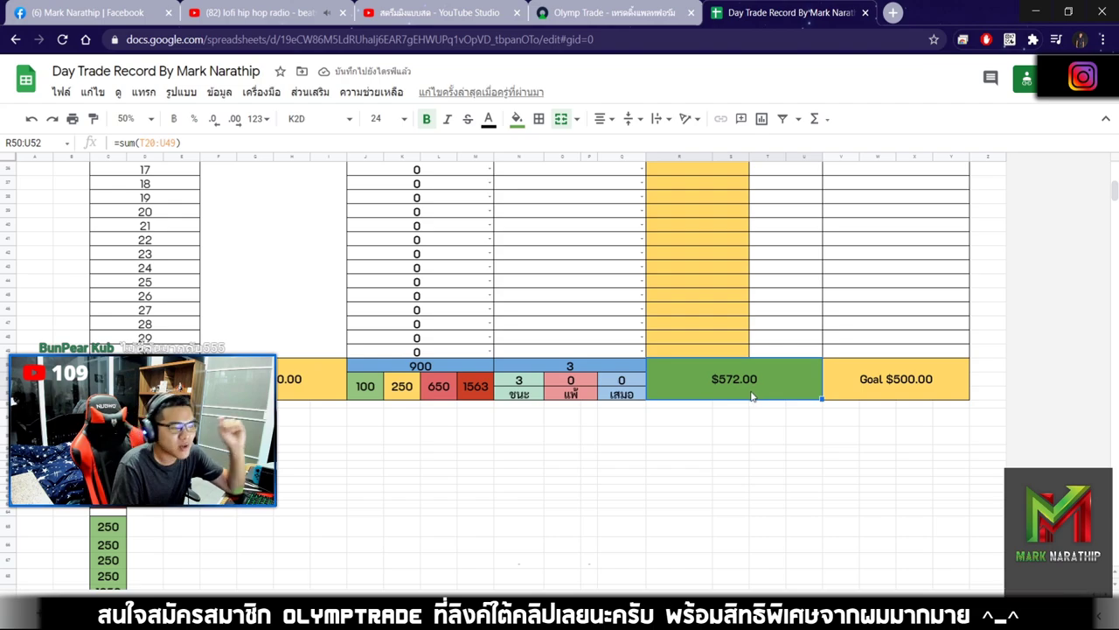
scroll(779, 376, "up", 4)
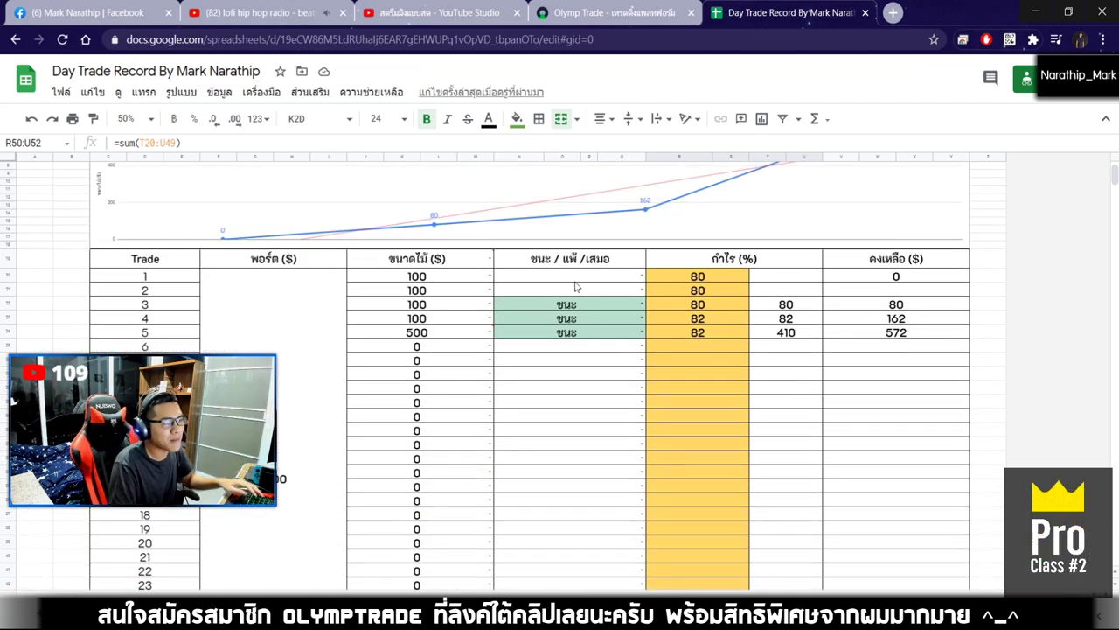
Restore ชนะ as the result of trades 1 and 2 and check the summary row's total profit again.
left_click(576, 286)
type("ชนะ ชนะ")
left_click(724, 321)
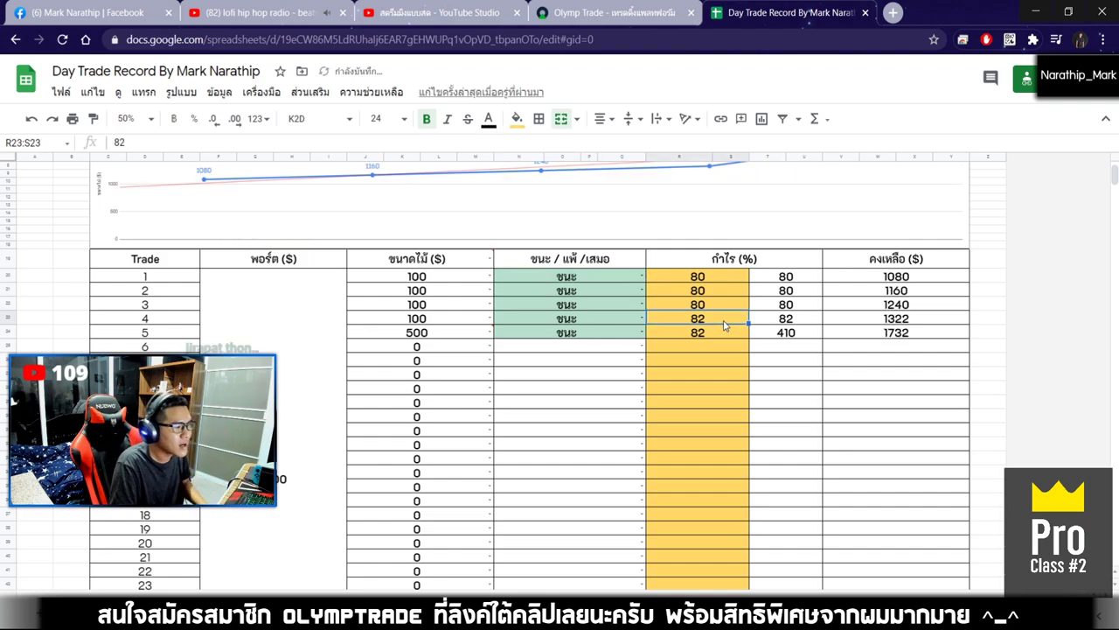
scroll(725, 320, "down", 4)
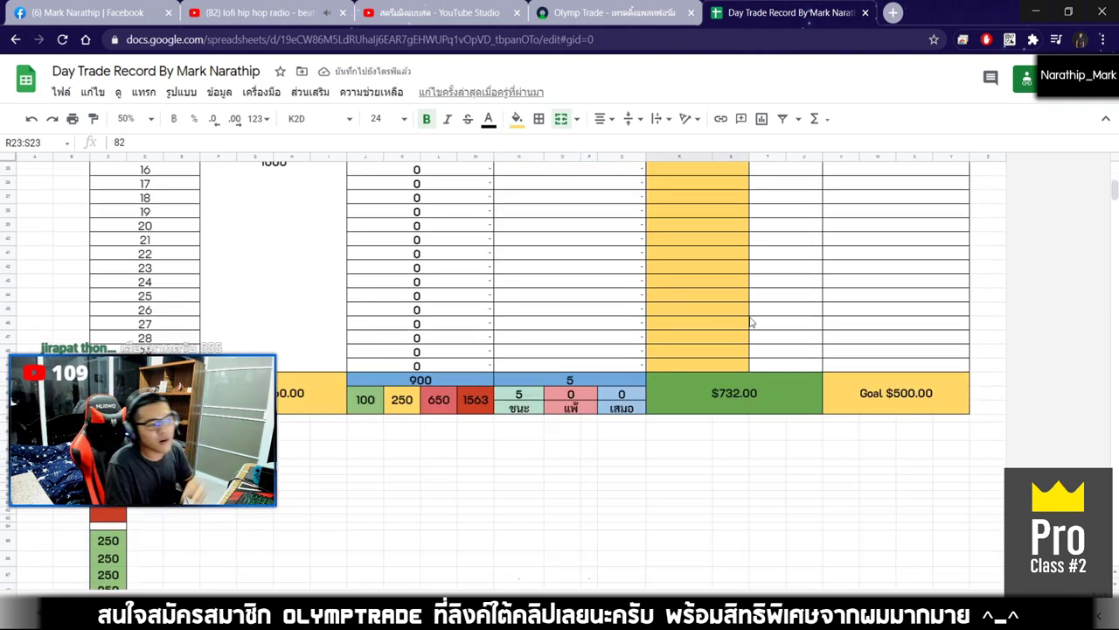
Review the recorded trades, the balance chart and the total profit in the summary row.
scroll(749, 323, "up", 4)
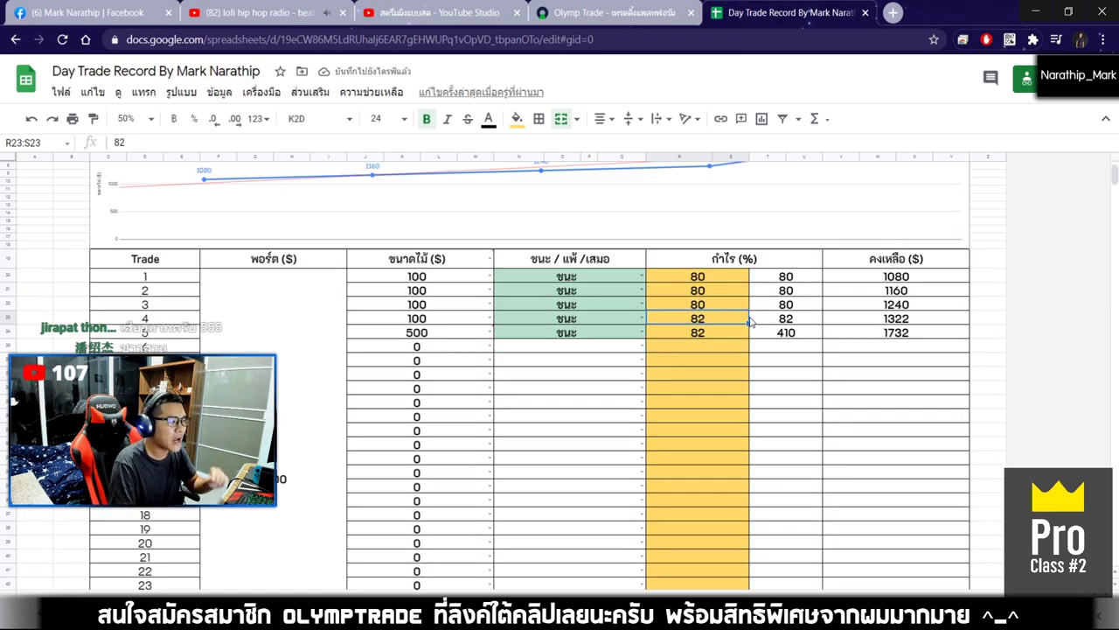
scroll(750, 323, "down", 1)
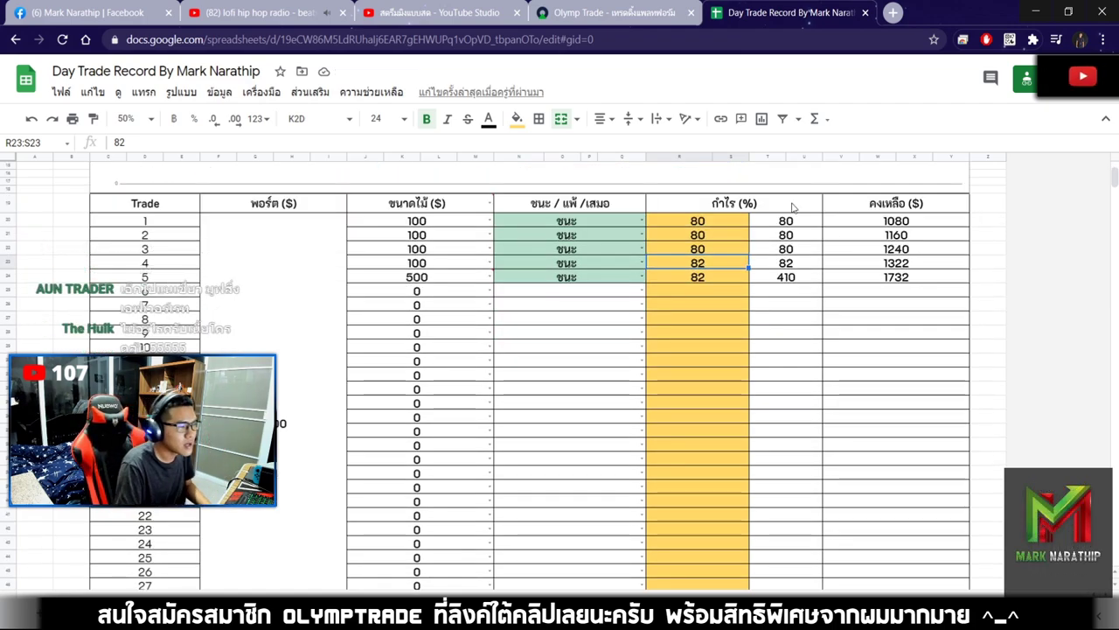
scroll(782, 308, "down", 6)
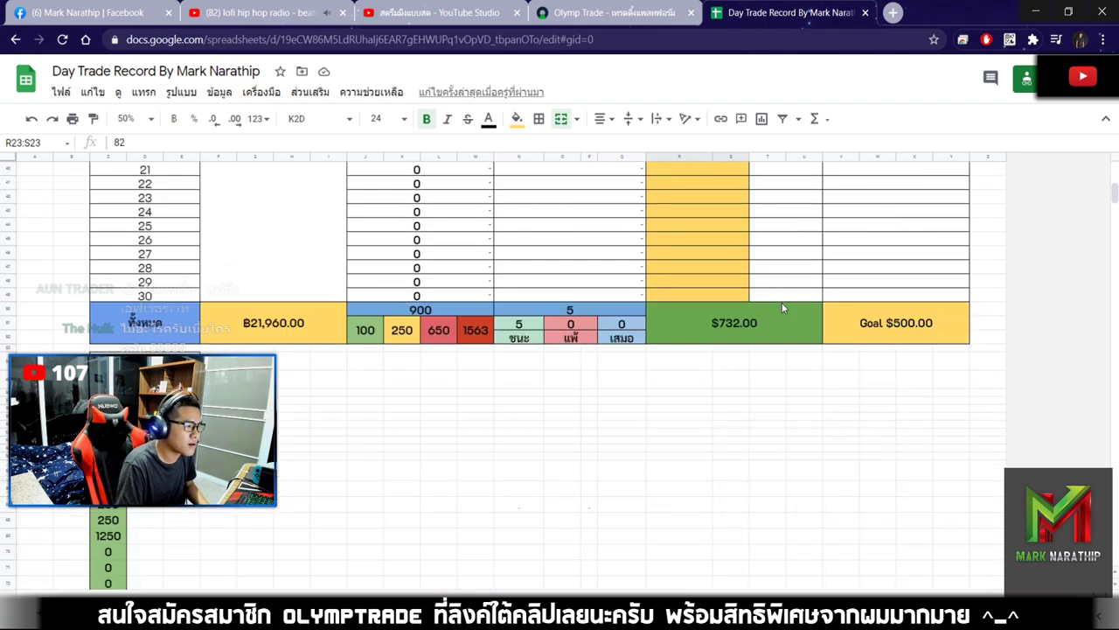
left_click(762, 341)
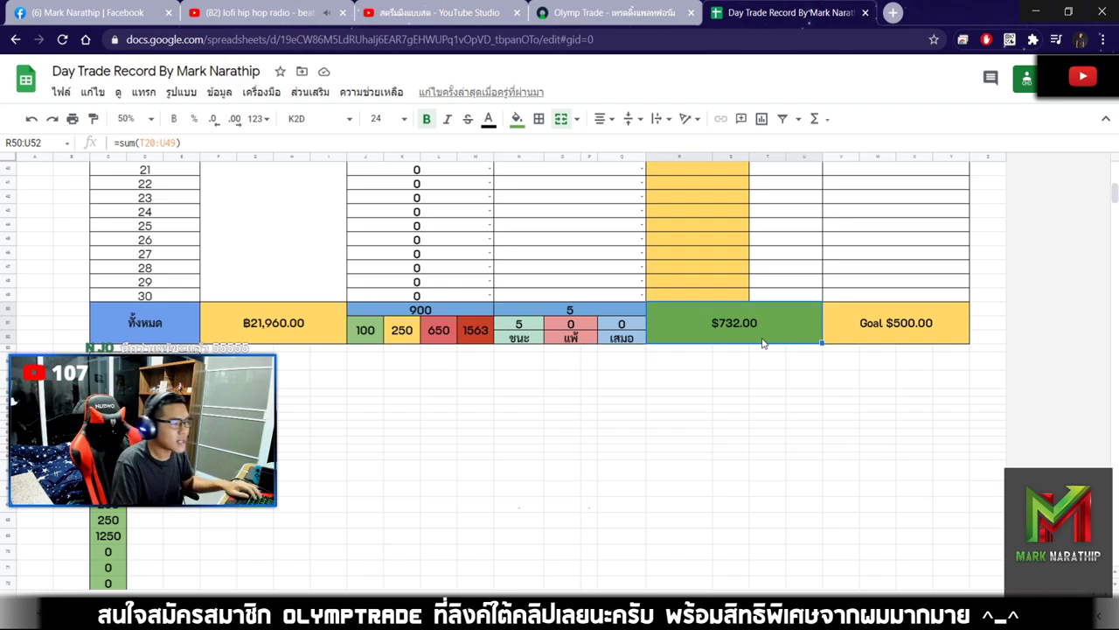
scroll(787, 345, "up", 8)
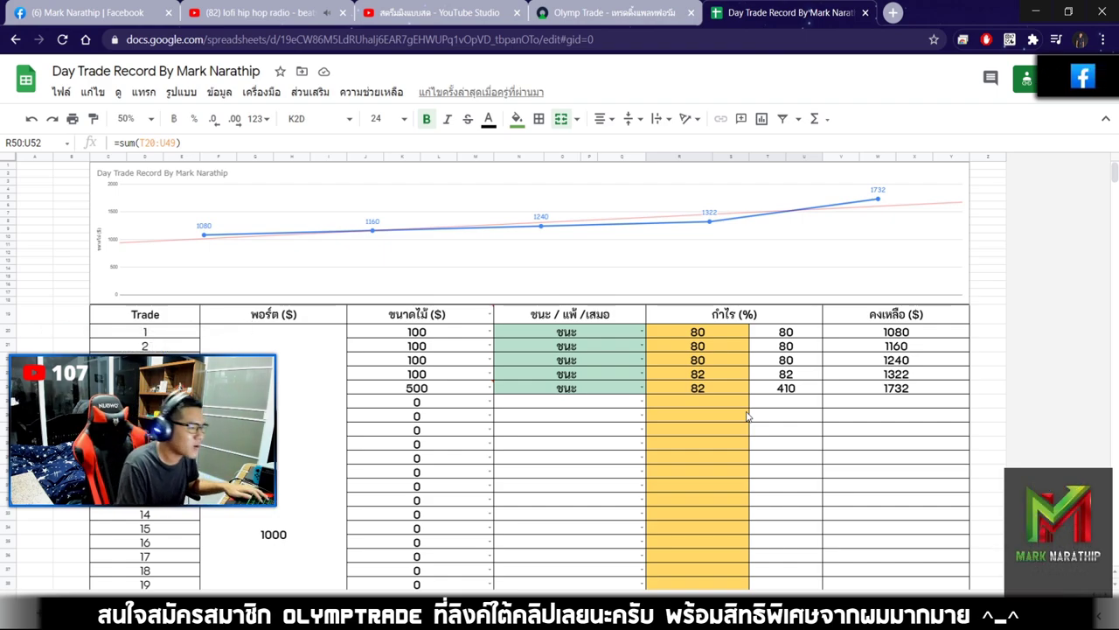
scroll(746, 411, "down", 5)
scroll(741, 389, "down", 2)
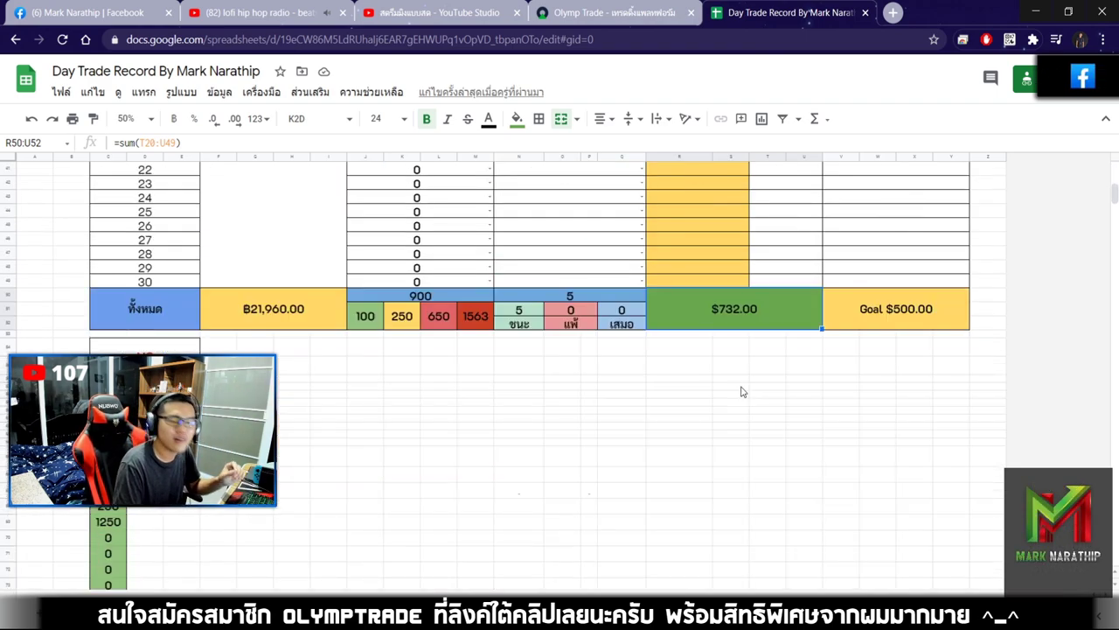
Clear the win results of trades 1 and 2 once more and inspect the total profit in the summary row.
scroll(741, 392, "up", 7)
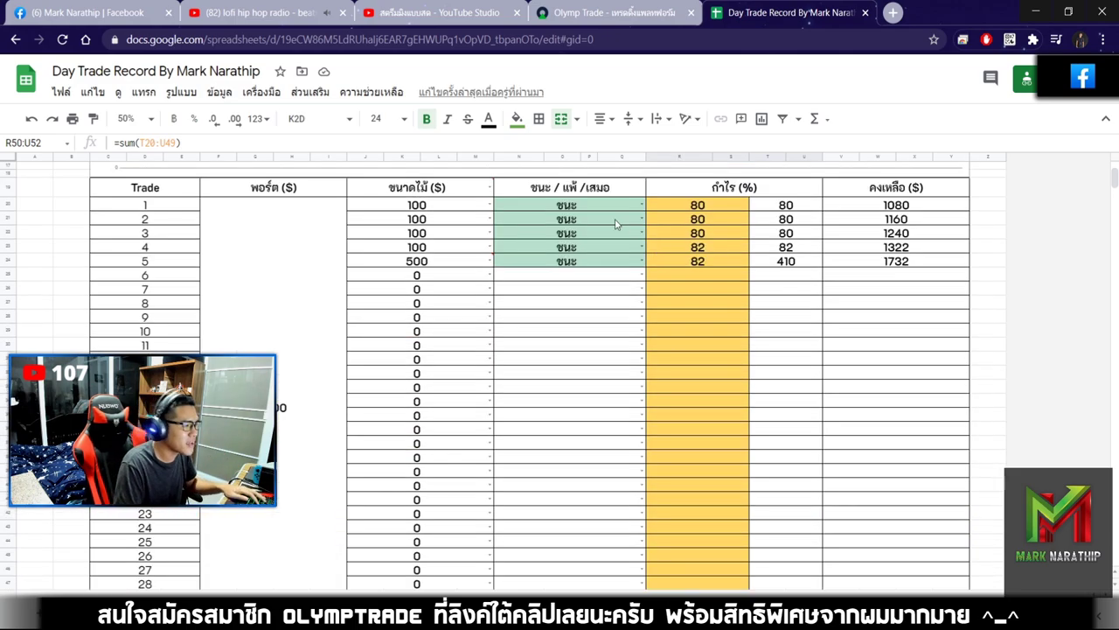
left_click(584, 214)
left_click_drag(584, 215, 584, 204)
key("Delete")
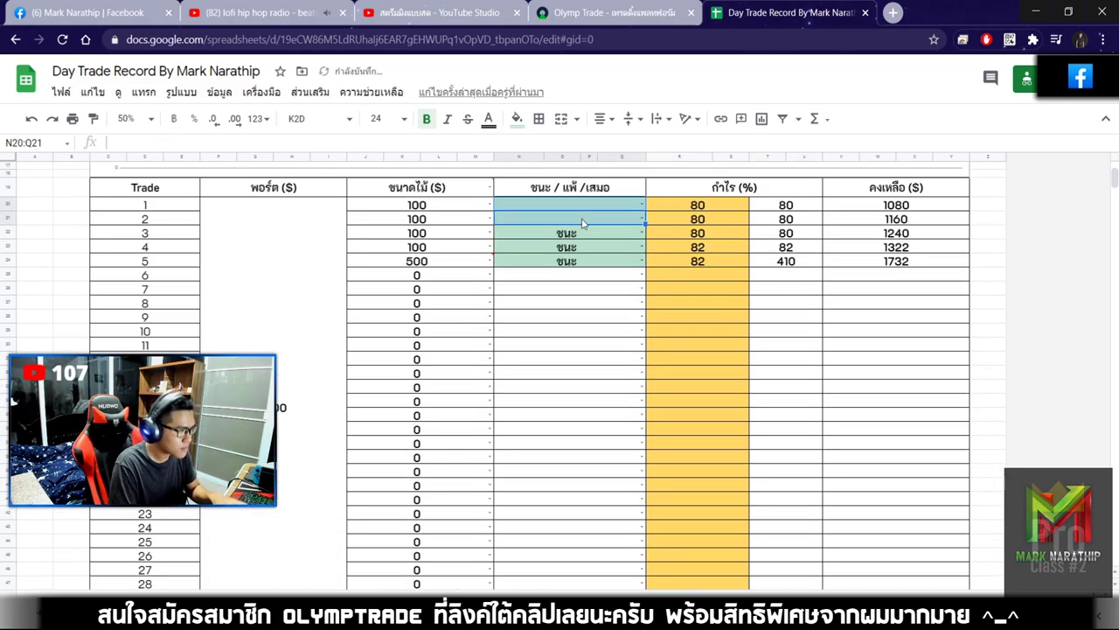
left_click(700, 316)
scroll(699, 316, "down", 6)
left_click(756, 259)
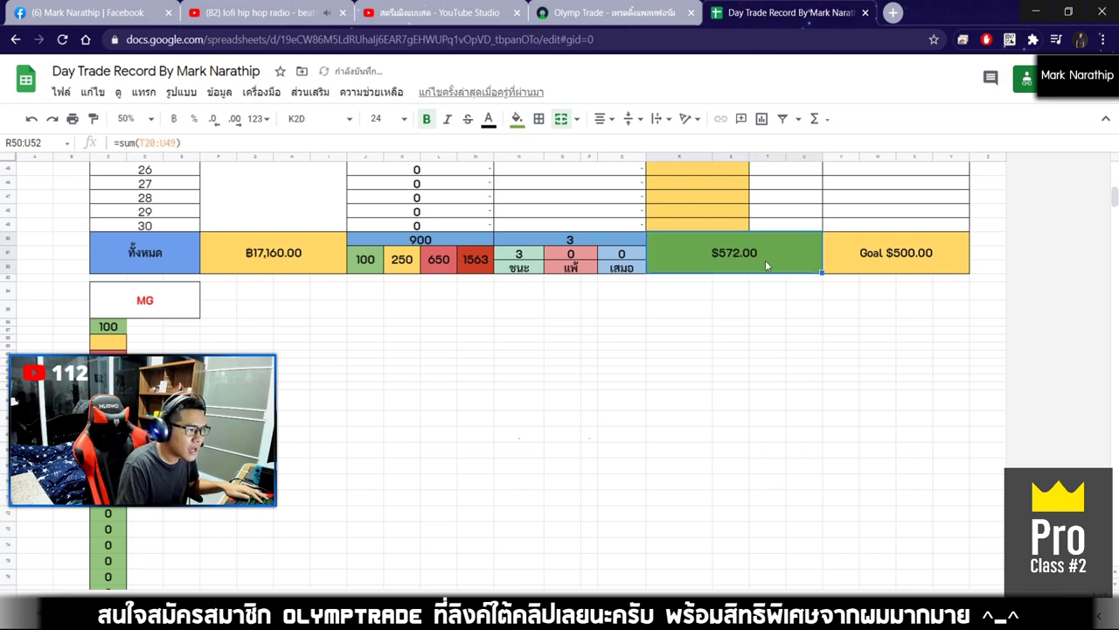
Inspect the baht conversion of the total profit in the summary row and look over the balance chart.
scroll(768, 284, "down", 1)
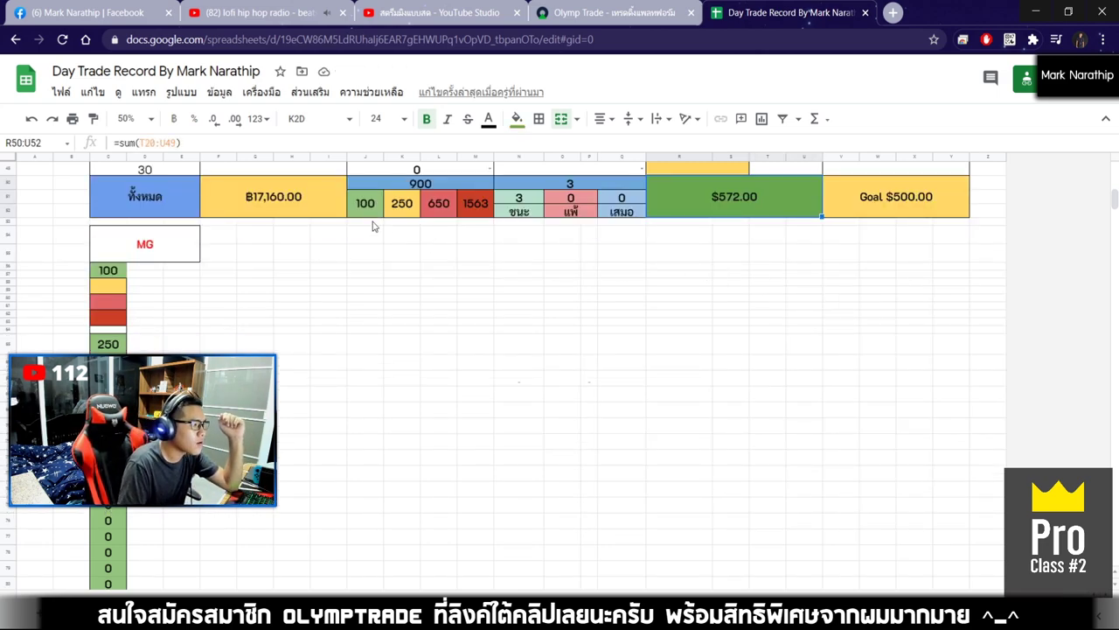
left_click(293, 212)
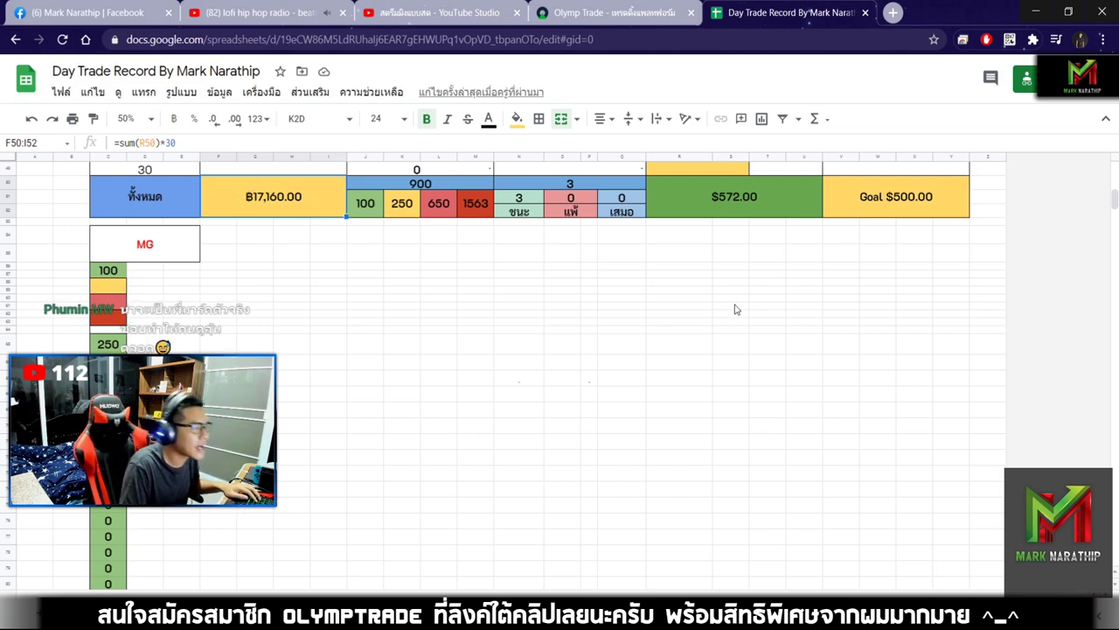
scroll(737, 310, "up", 2)
scroll(735, 309, "down", 2)
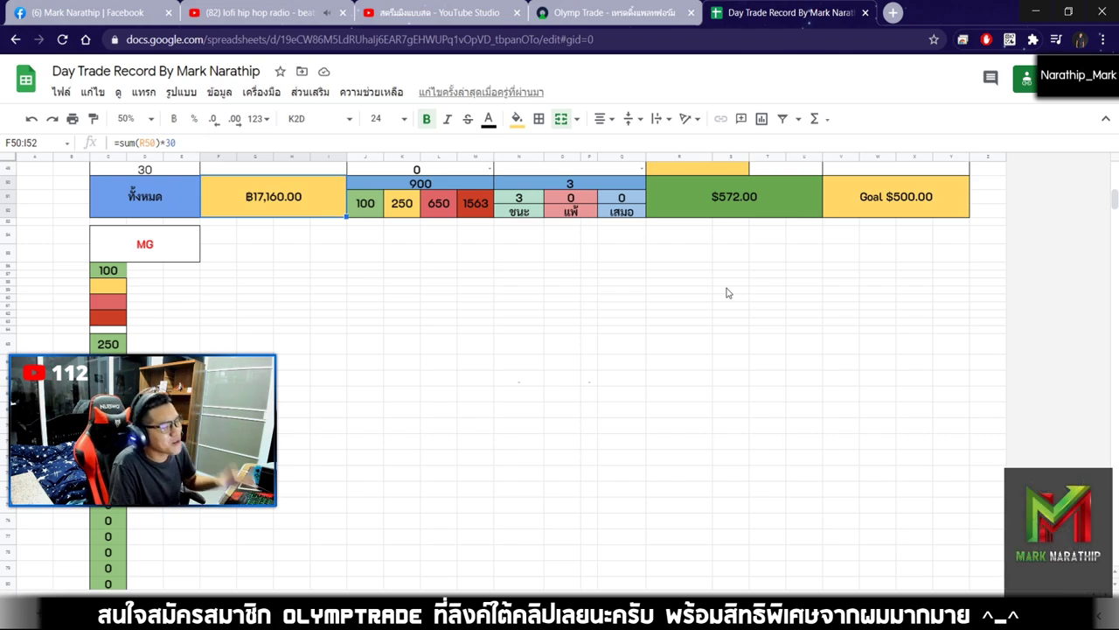
scroll(729, 293, "up", 10)
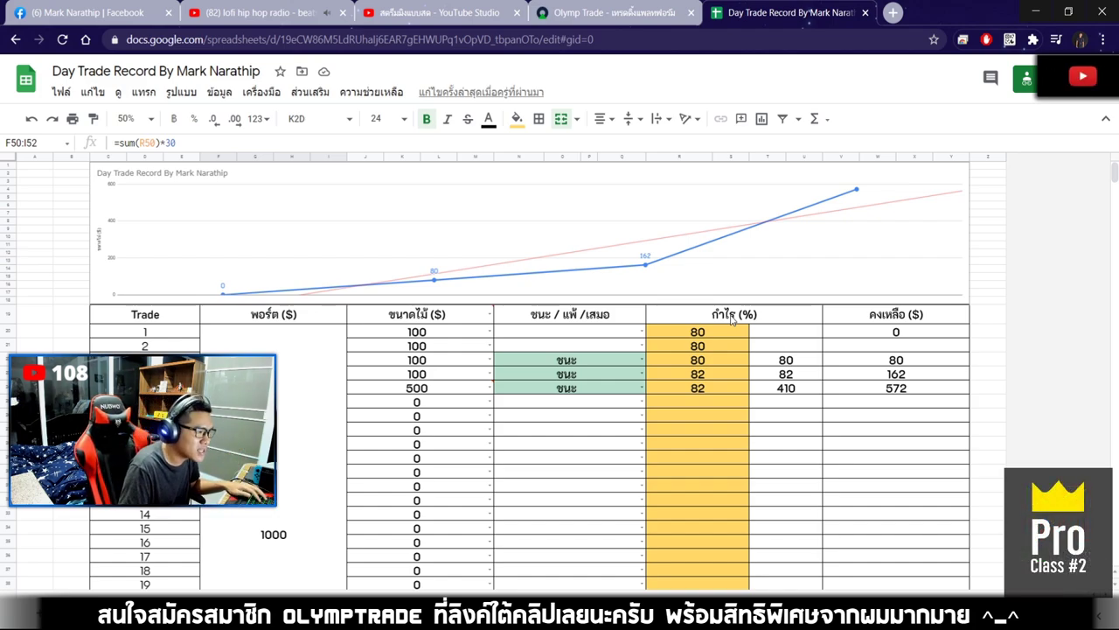
Switch to YouTube Studio and check the live stream's viewer analytics and chat.
left_click(465, 14)
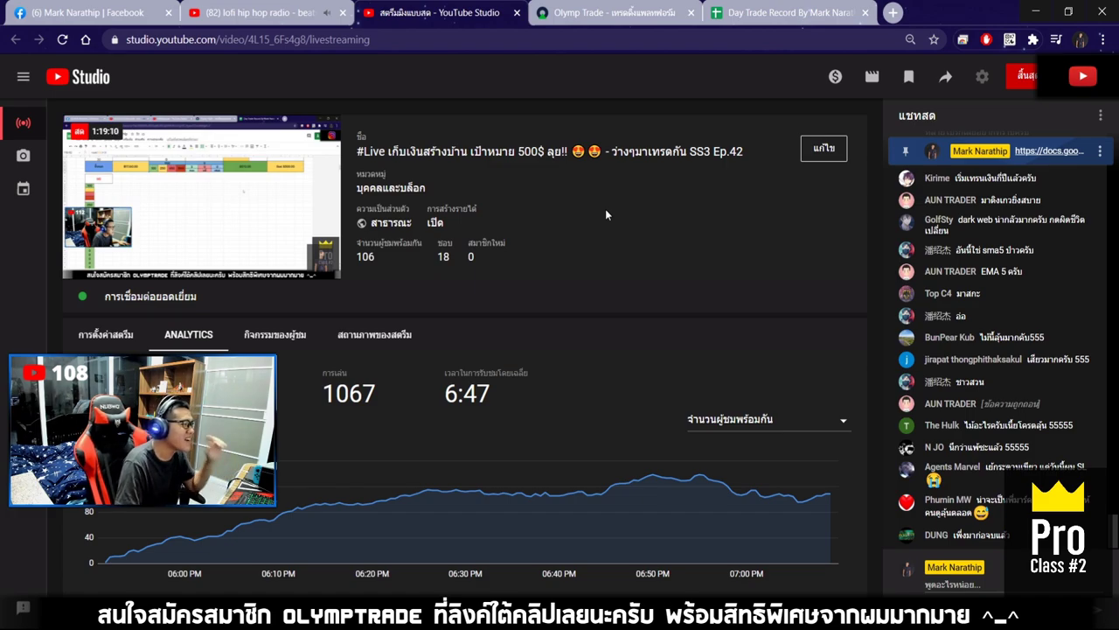
mouse_move(120, 149)
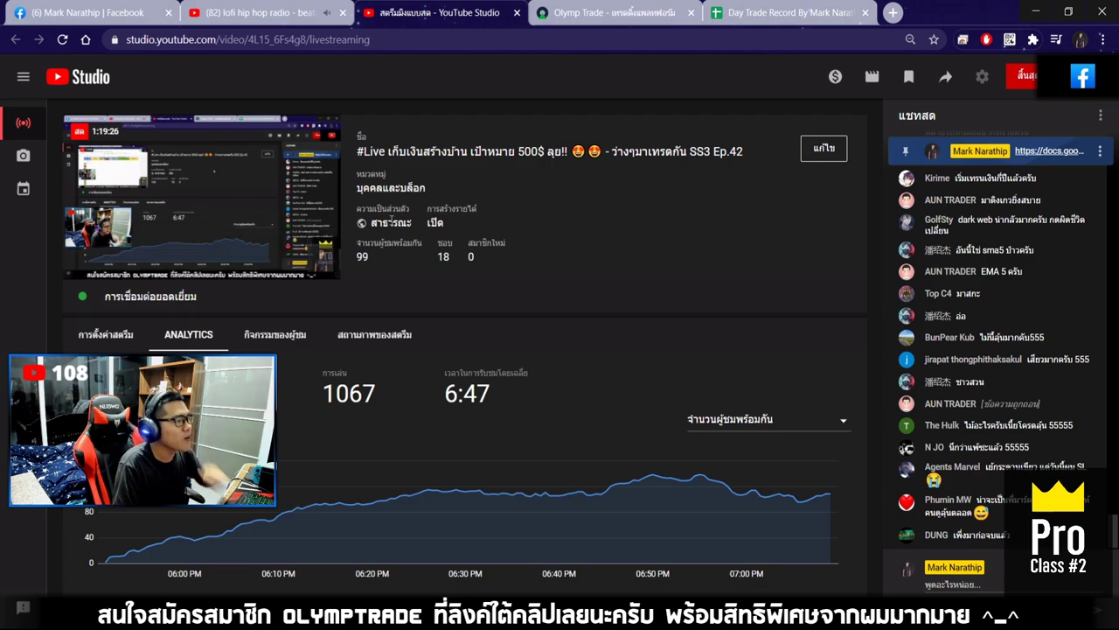
Return to the trade record spreadsheet and inspect the dollar profit total and its baht equivalent.
left_click(765, 16)
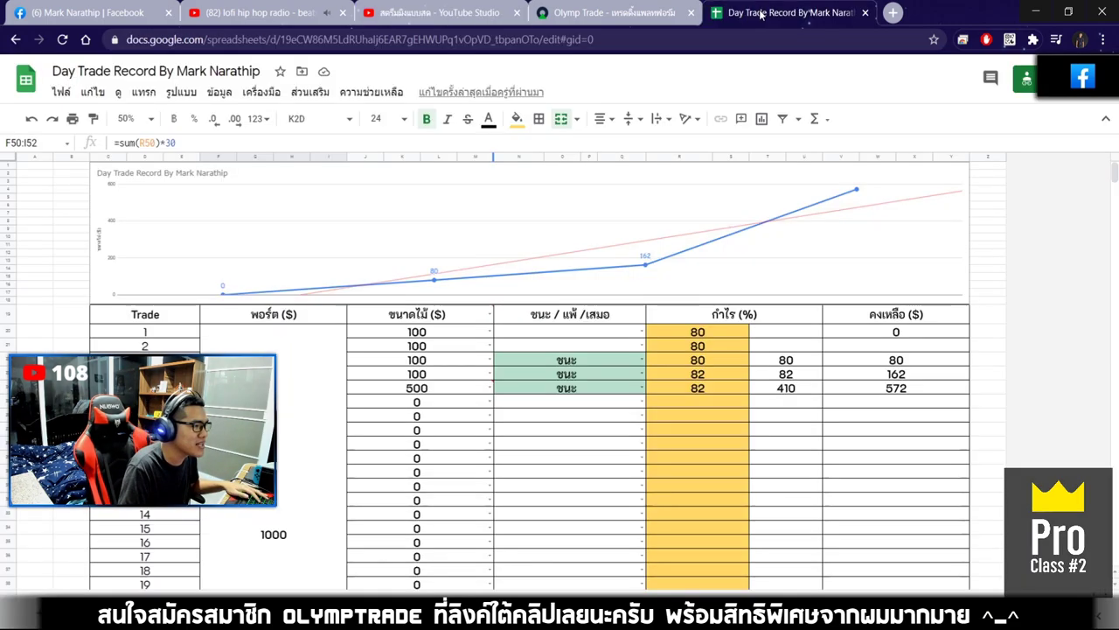
scroll(620, 425, "down", 5)
scroll(667, 433, "down", 1)
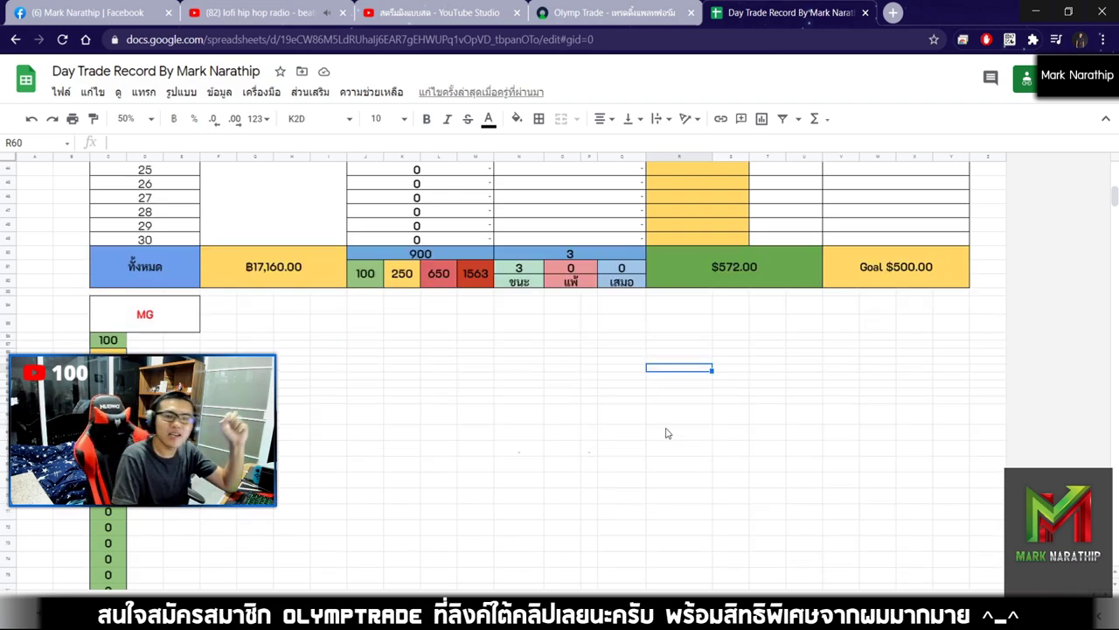
left_click(708, 281)
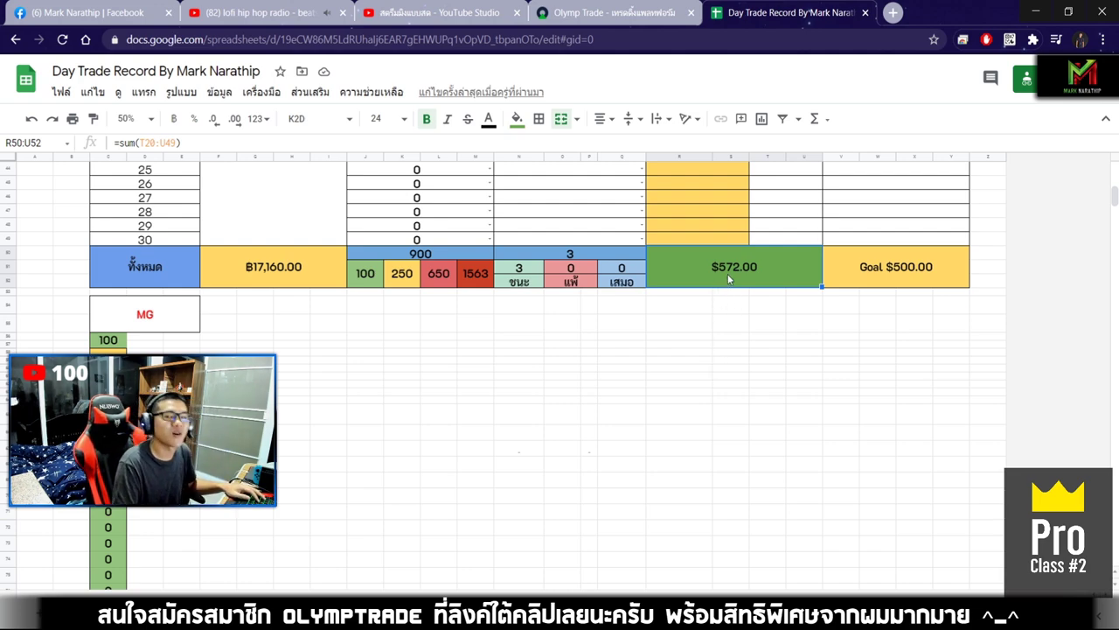
left_click(300, 266)
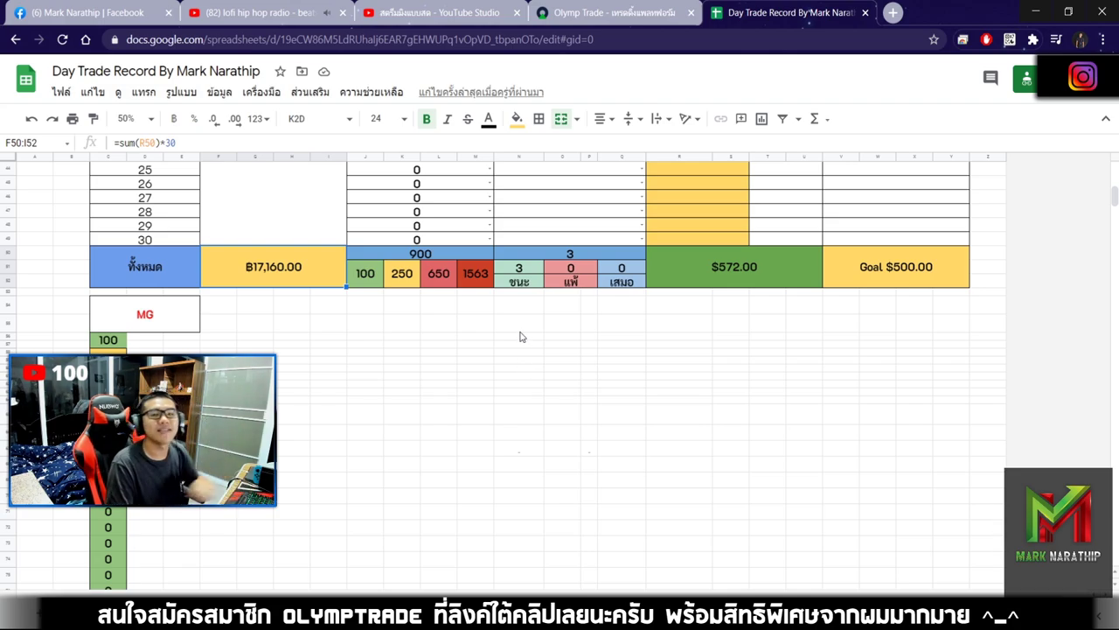
Undo the clearing of the win results for trades 1 and 2.
scroll(650, 348, "up", 10)
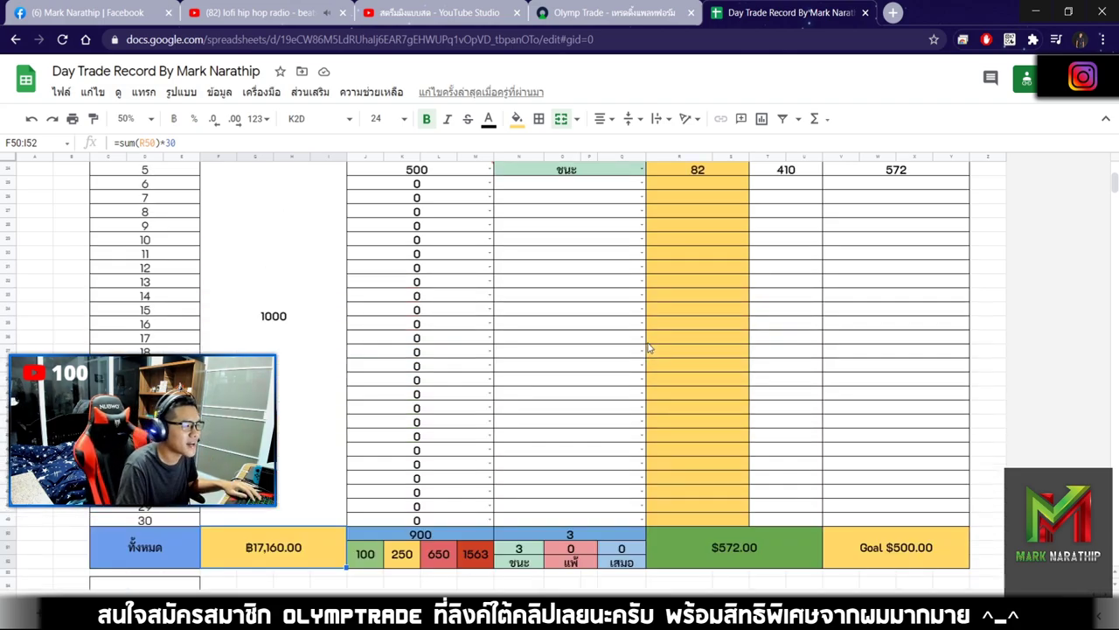
left_click(568, 345)
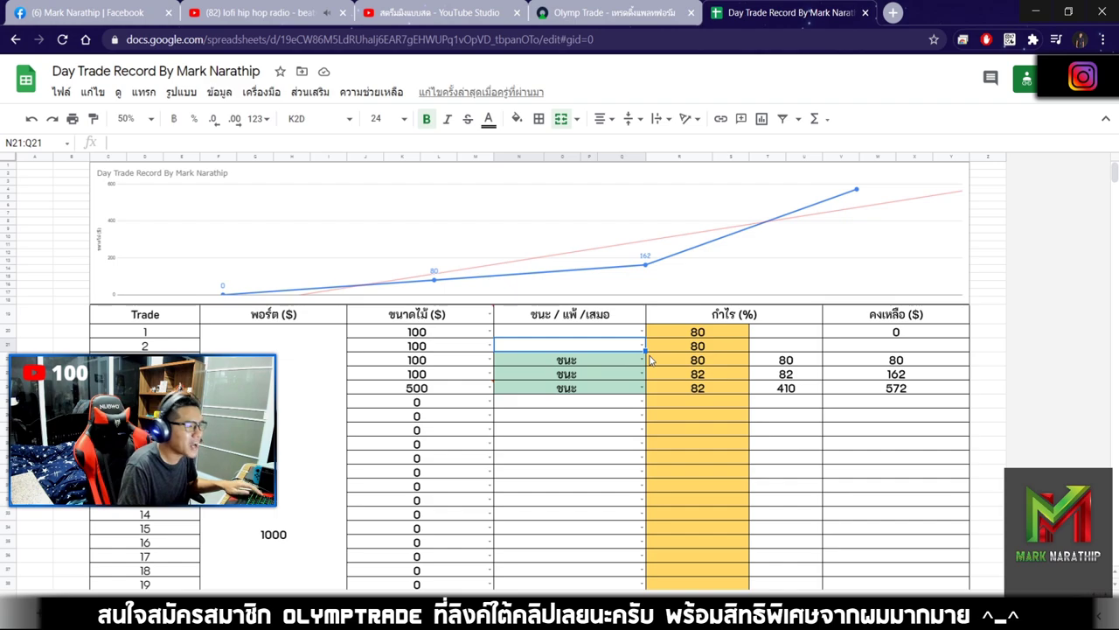
key("ctrl+z")
left_click(688, 389)
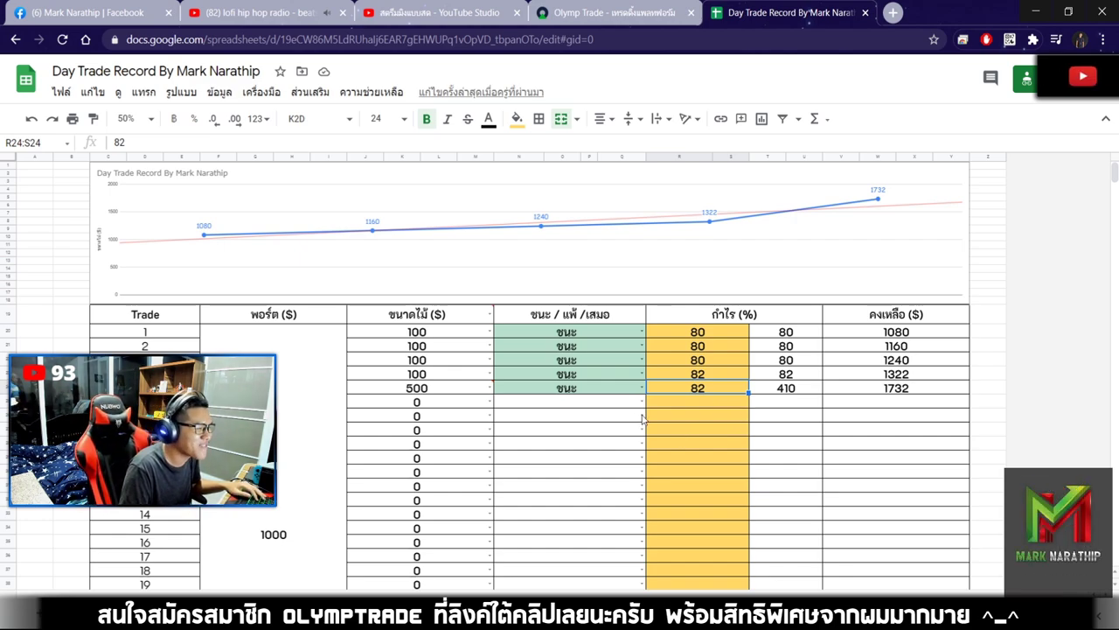
Review the five recorded trades, the total profit and its baht conversion with all results restored.
scroll(731, 409, "down", 3)
scroll(717, 393, "up", 3)
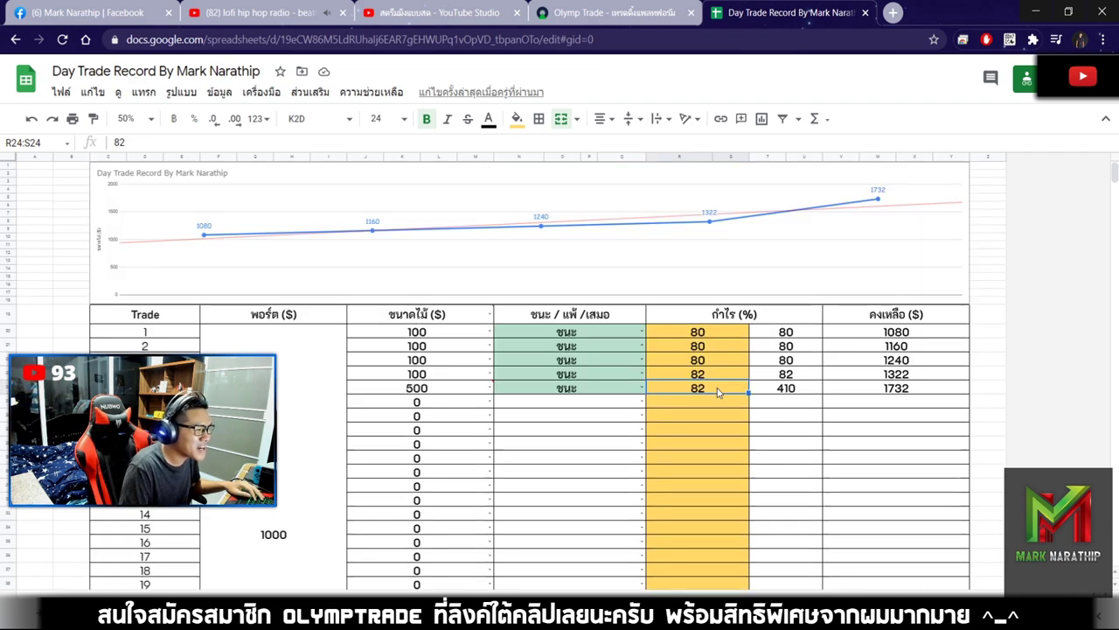
scroll(725, 390, "down", 5)
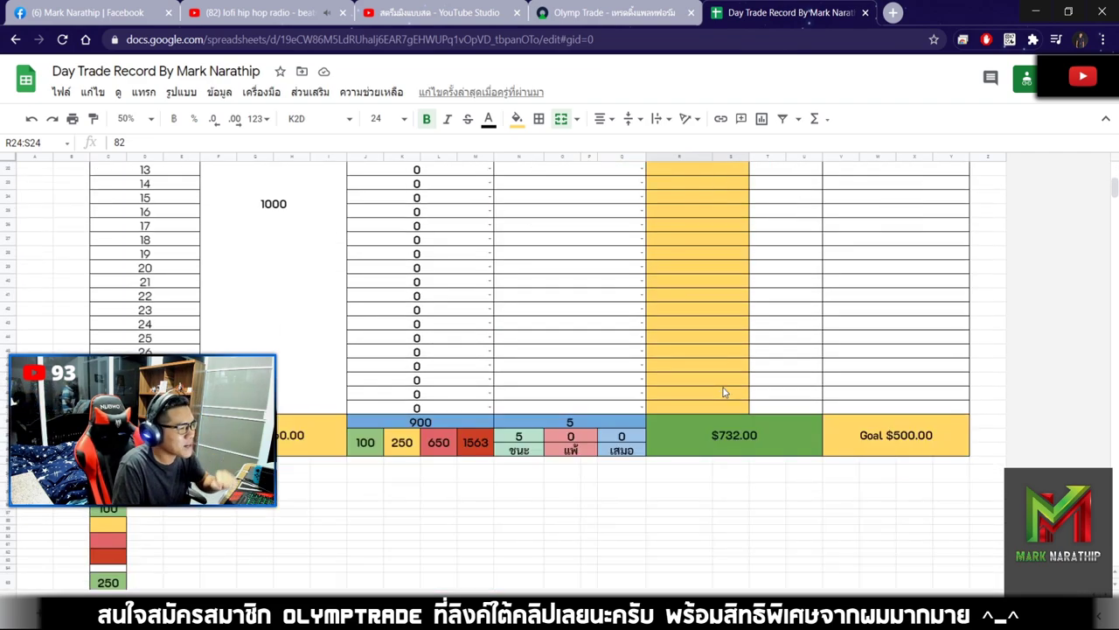
left_click(776, 245)
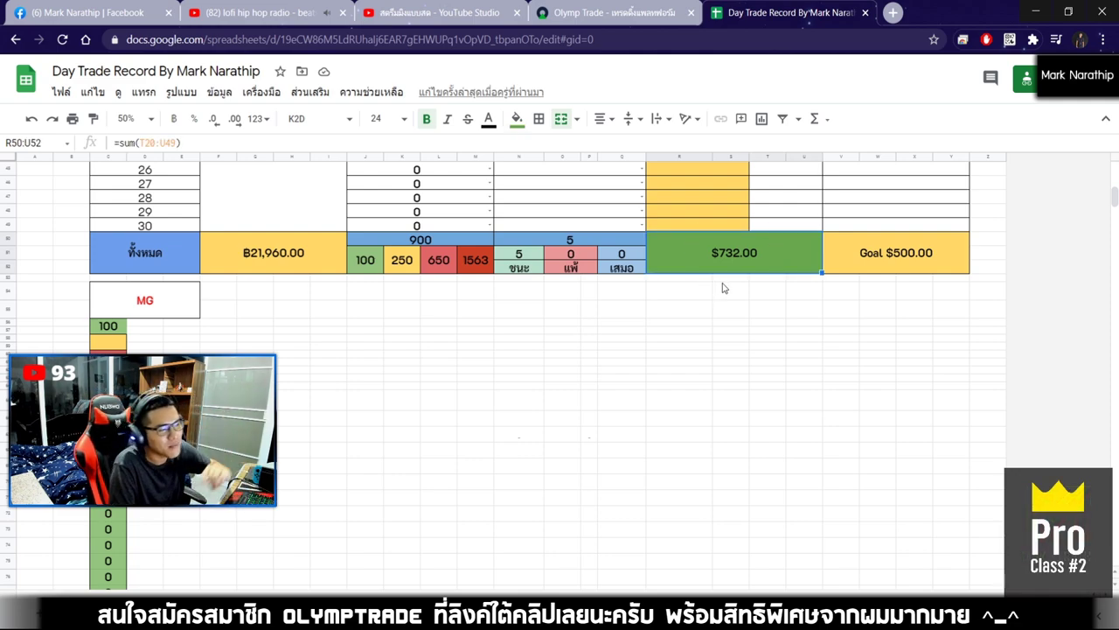
left_click(295, 263)
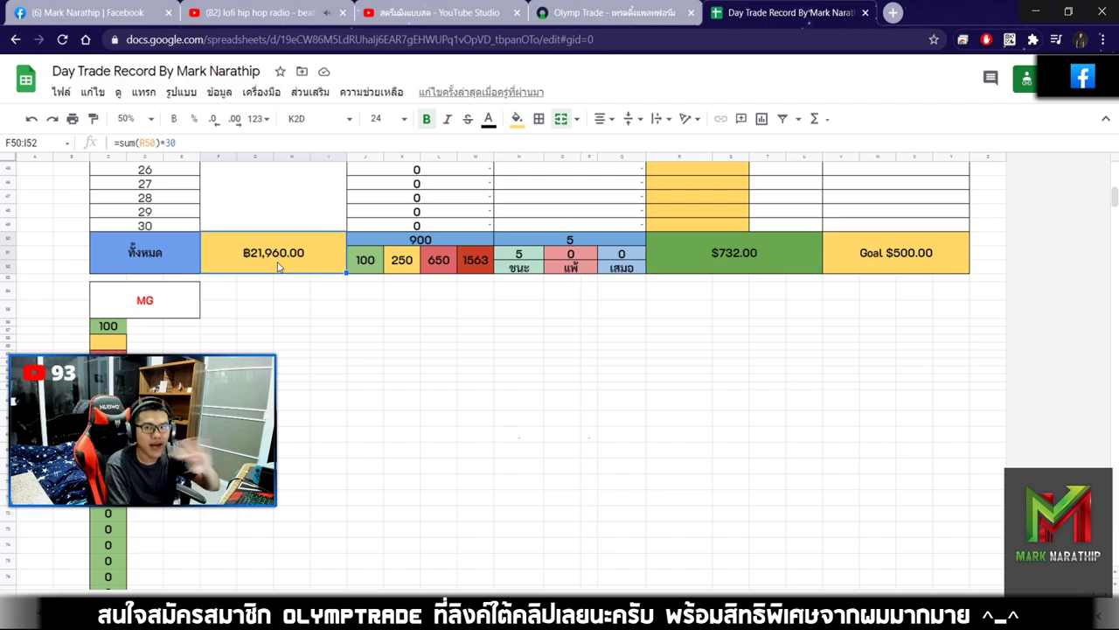
scroll(684, 379, "up", 5)
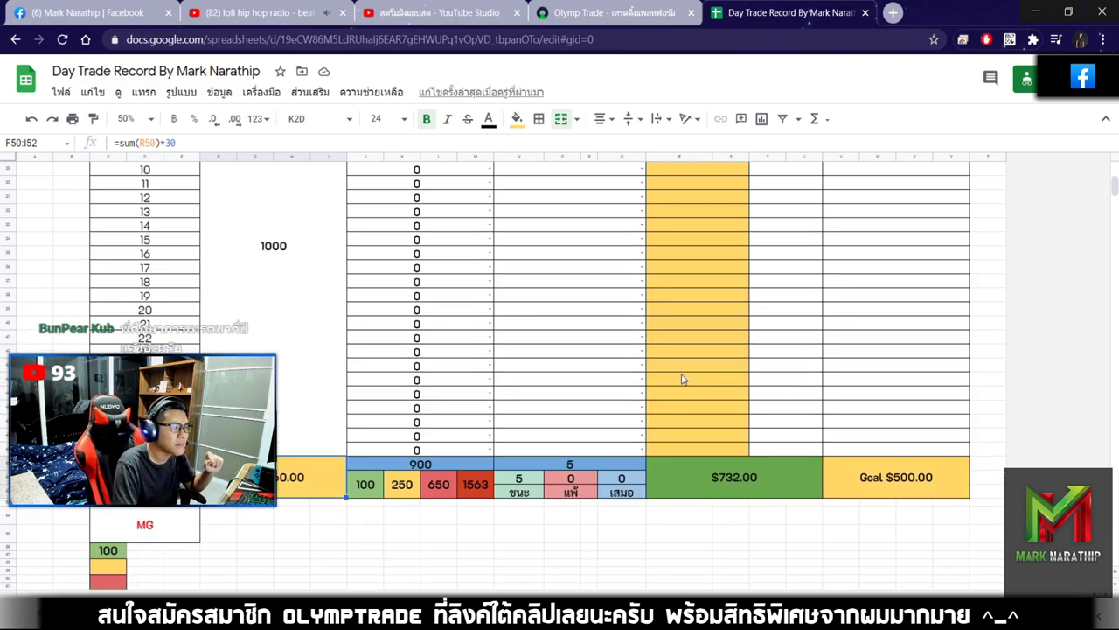
scroll(683, 379, "up", 3)
left_click(692, 415)
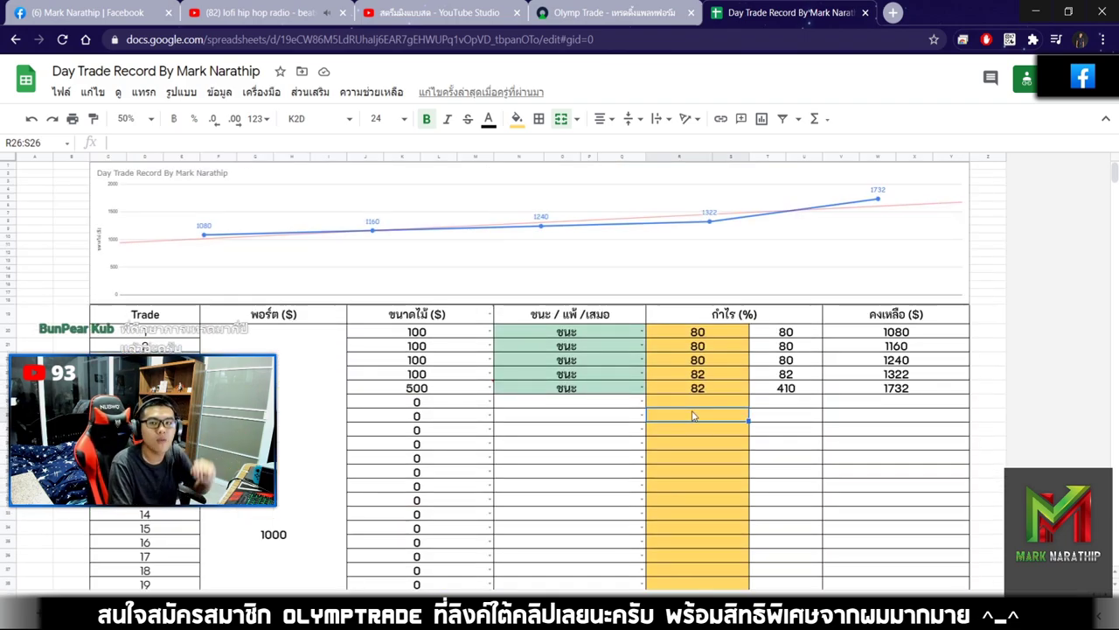